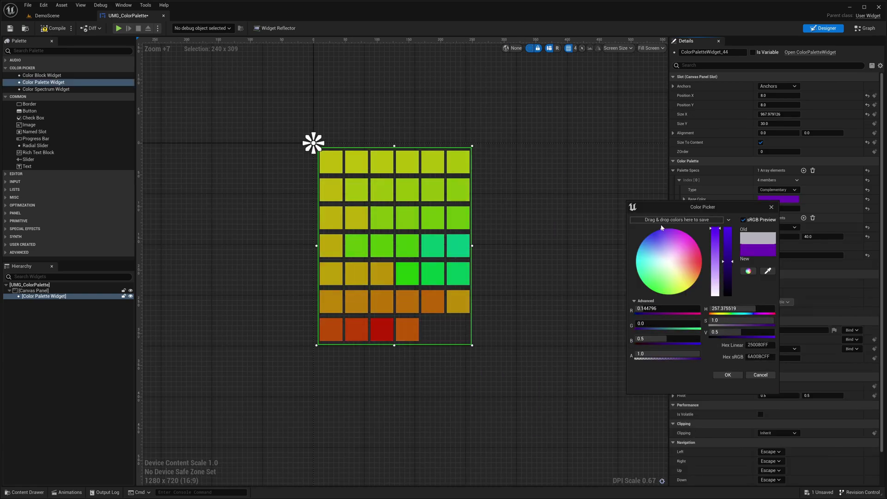
Change the Complementary palette's base color to red-orange on the color wheel and accept it.
{"action": "left_click_drag", "start_coordinate": [643, 265], "coordinate": [702, 264]}
{"action": "left_click", "coordinate": [726, 374]}
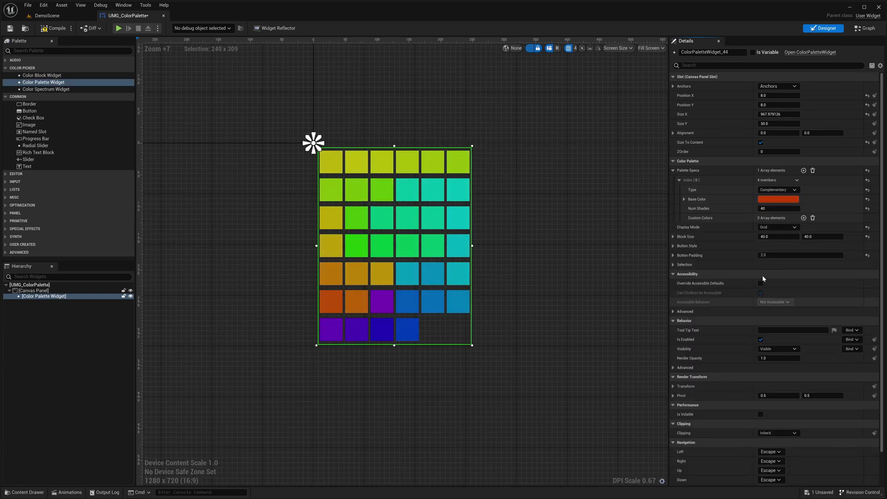
Preview the palette in turn with the SplitComplementary, Analogous, Triadic and Tetradic types.
{"action": "left_click", "coordinate": [775, 189]}
{"action": "left_click", "coordinate": [776, 216]}
{"action": "left_click", "coordinate": [778, 190]}
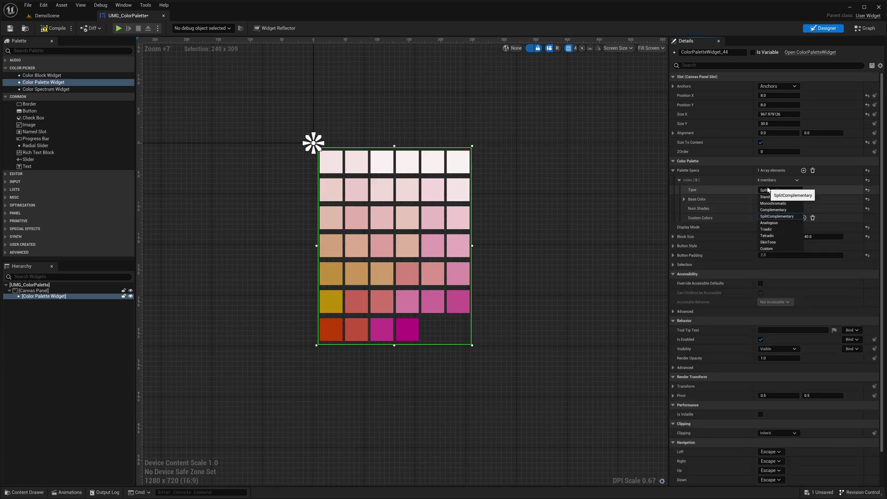
{"action": "left_click", "coordinate": [768, 222]}
{"action": "left_click", "coordinate": [779, 190]}
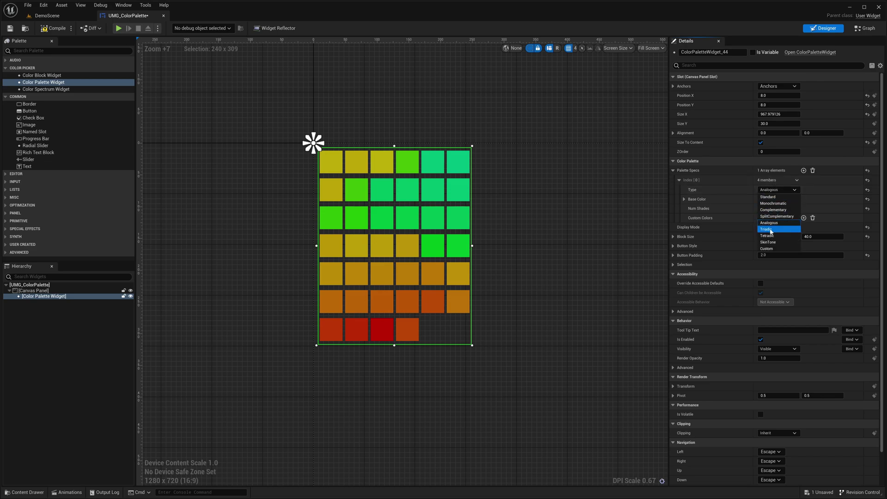
{"action": "left_click", "coordinate": [767, 230]}
{"action": "left_click", "coordinate": [773, 190]}
{"action": "left_click", "coordinate": [767, 236]}
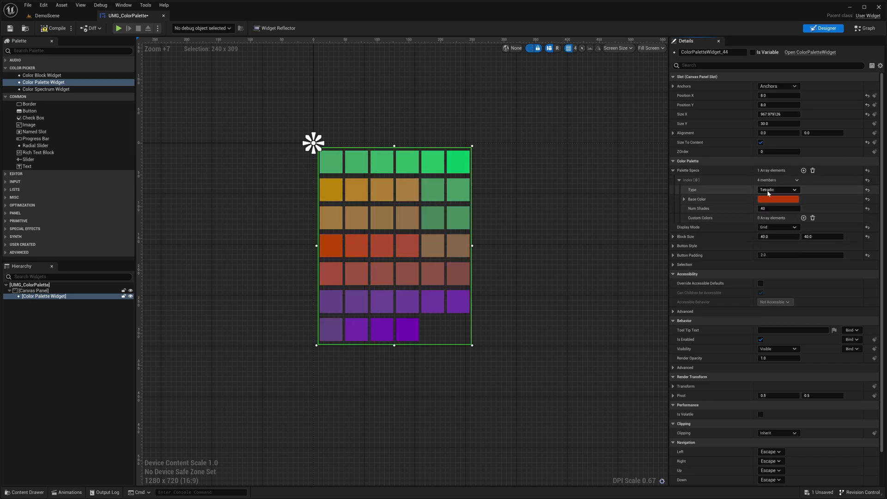
Set the palette type to SkinTone and pick a different base color on the color wheel.
{"action": "left_click", "coordinate": [779, 190]}
{"action": "left_click", "coordinate": [772, 242]}
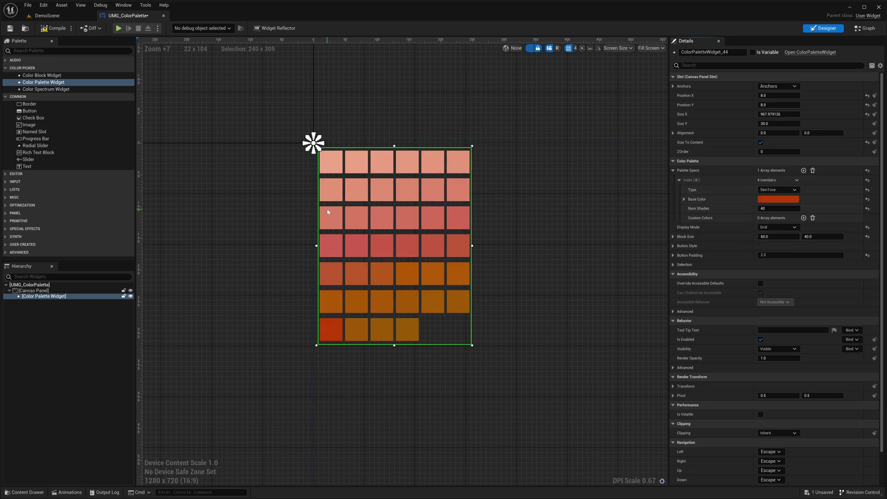
{"action": "scroll", "coordinate": [333, 213], "scroll_direction": "up", "scroll_amount": 2}
{"action": "left_click", "coordinate": [778, 199]}
{"action": "mouse_move", "coordinate": [653, 263]}
{"action": "left_mouse_down"}
{"action": "mouse_move", "coordinate": [631, 285]}
{"action": "mouse_move", "coordinate": [644, 233]}
{"action": "mouse_move", "coordinate": [669, 218]}
{"action": "mouse_move", "coordinate": [677, 274]}
{"action": "left_mouse_up"}
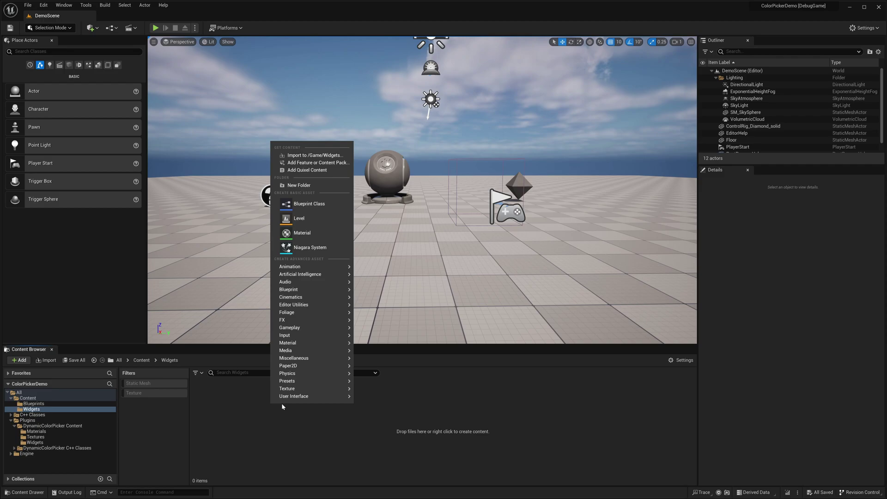
Create a User Widget blueprint named UMG_ColorPalette in the Widgets folder and open it.
{"action": "mouse_move", "coordinate": [305, 397]}
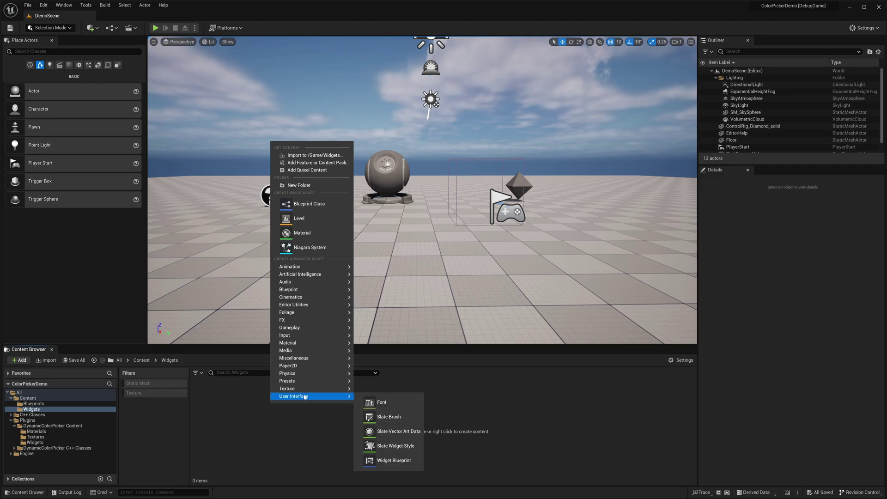
{"action": "left_click", "coordinate": [388, 461]}
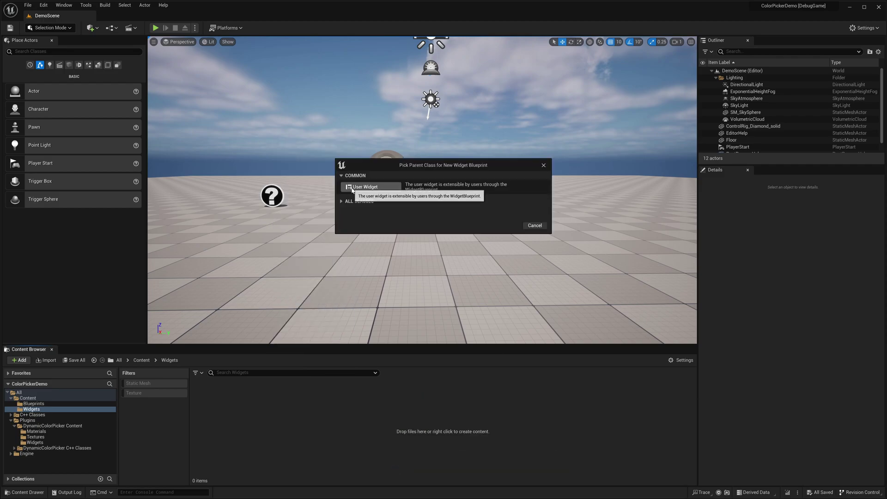
{"action": "left_click", "coordinate": [355, 185]}
{"action": "type", "text": "UMG_ColorPalet"}
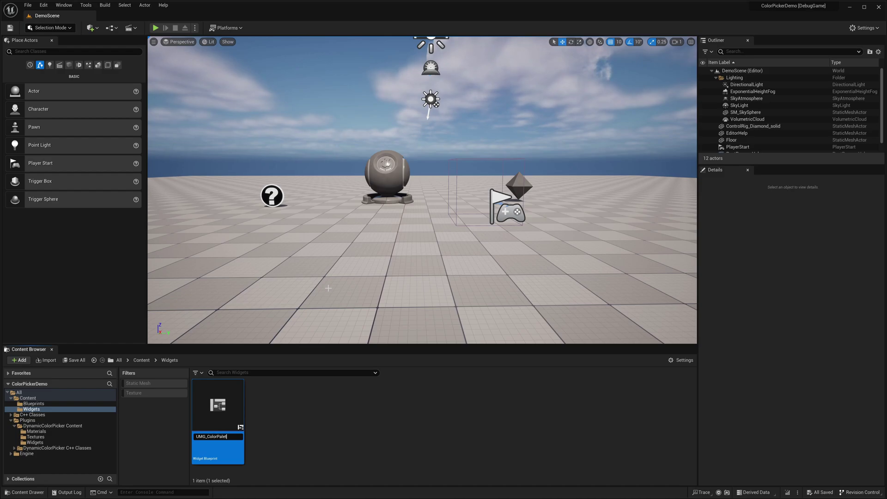
{"action": "type", "text": "te"}
{"action": "key", "text": "Return"}
{"action": "double_click", "coordinate": [208, 405]}
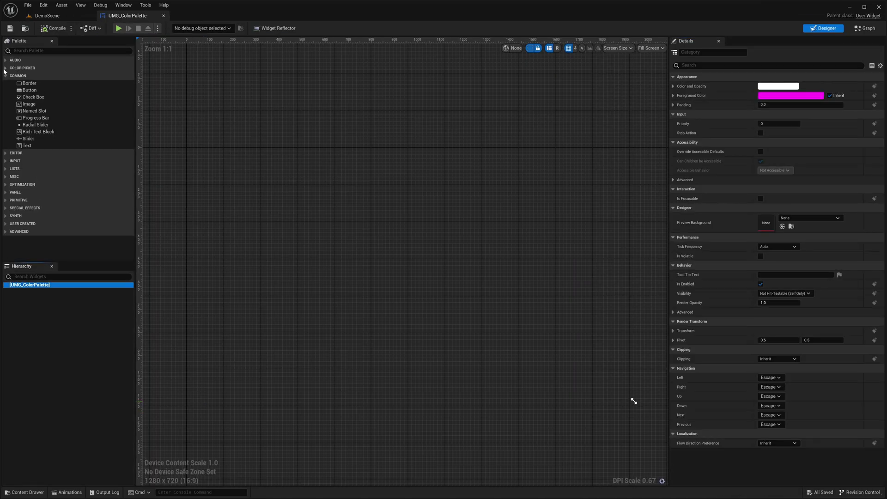
Add a Color Palette Widget from the Color Picker category to the root of UMG_ColorPalette.
{"action": "left_click", "coordinate": [5, 68]}
{"action": "left_click", "coordinate": [46, 84]}
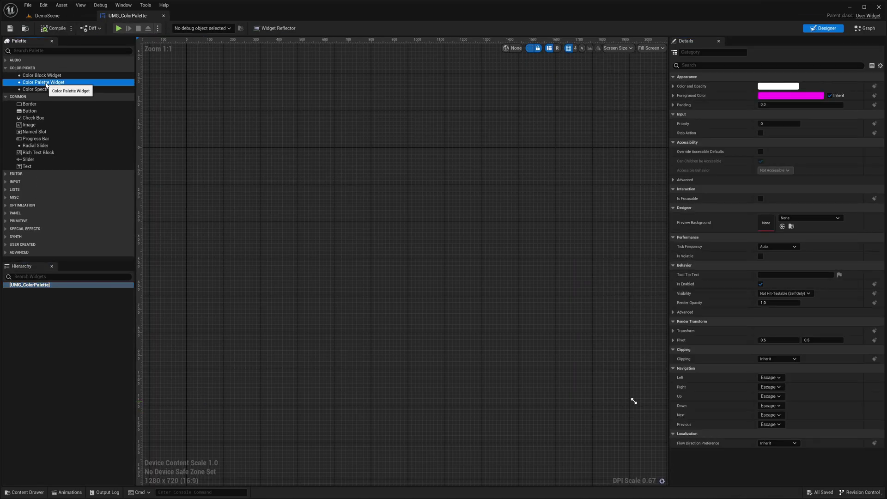
{"action": "left_click_drag", "start_coordinate": [46, 84], "coordinate": [40, 203]}
{"action": "left_click_drag", "start_coordinate": [54, 284], "coordinate": [55, 287]}
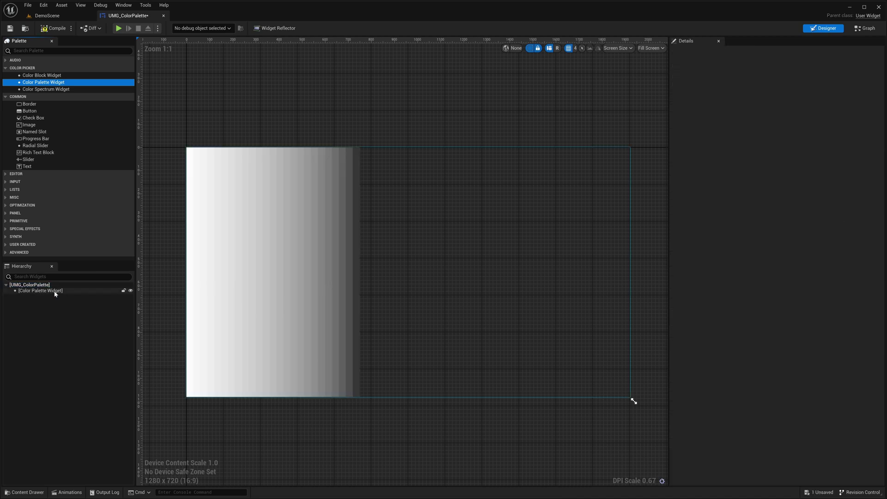
Wrap the Color Palette Widget with a Canvas Panel in the widget hierarchy.
{"action": "left_click", "coordinate": [56, 291]}
{"action": "right_click", "coordinate": [42, 292]}
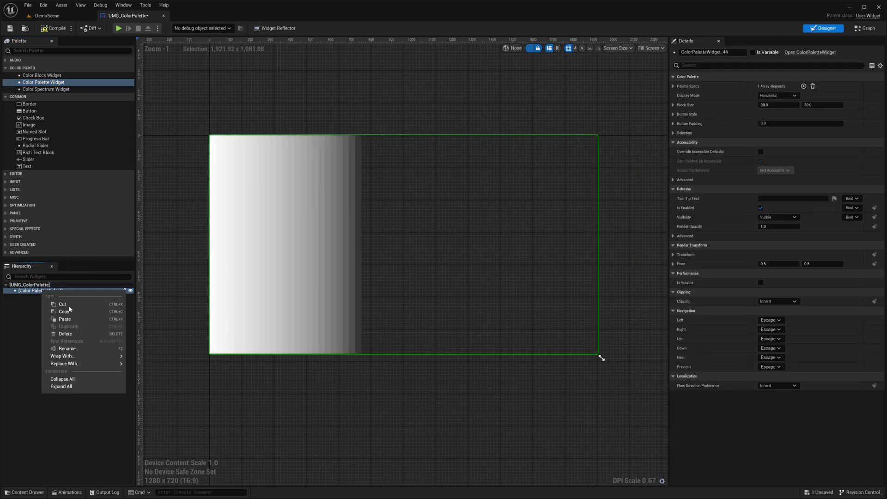
{"action": "mouse_move", "coordinate": [82, 357]}
{"action": "left_click", "coordinate": [154, 342]}
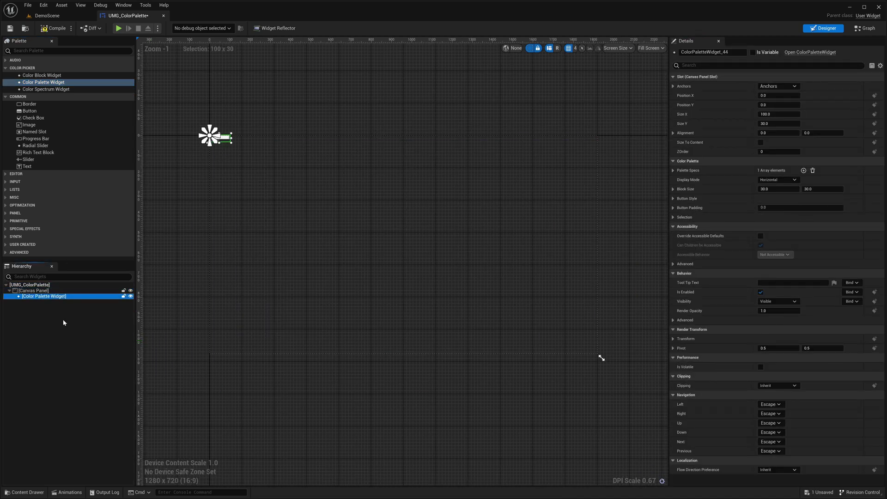
Enlarge the Color Palette Widget to about 431 × 303 on the canvas and enable Size To Content.
{"action": "scroll", "coordinate": [289, 145], "scroll_direction": "up", "scroll_amount": 6}
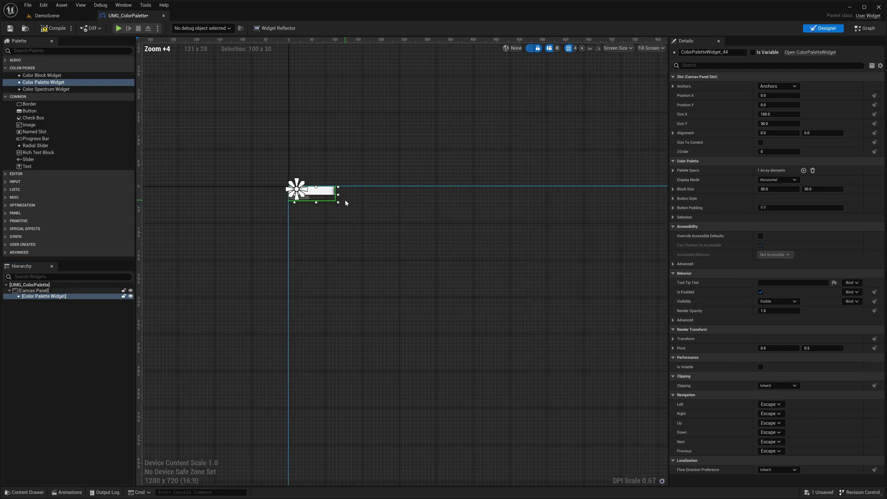
{"action": "left_click_drag", "start_coordinate": [334, 204], "coordinate": [507, 344]}
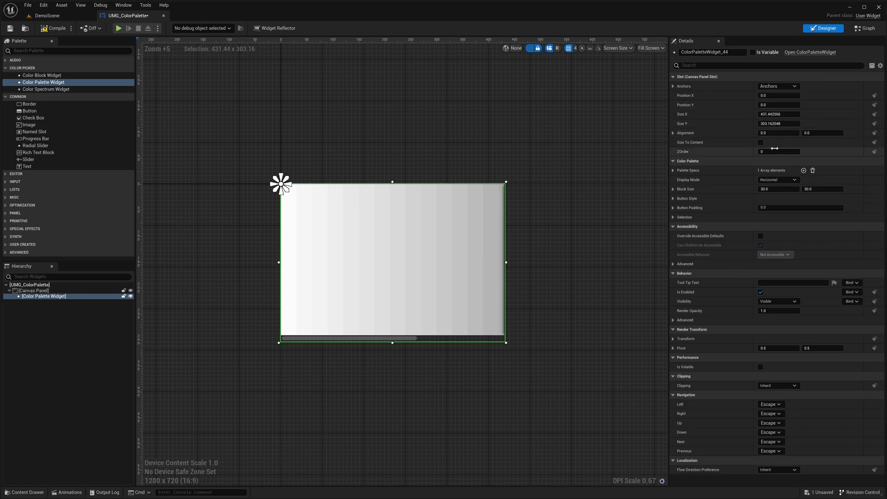
{"action": "left_click", "coordinate": [761, 143]}
{"action": "scroll", "coordinate": [387, 237], "scroll_direction": "down", "scroll_amount": 6}
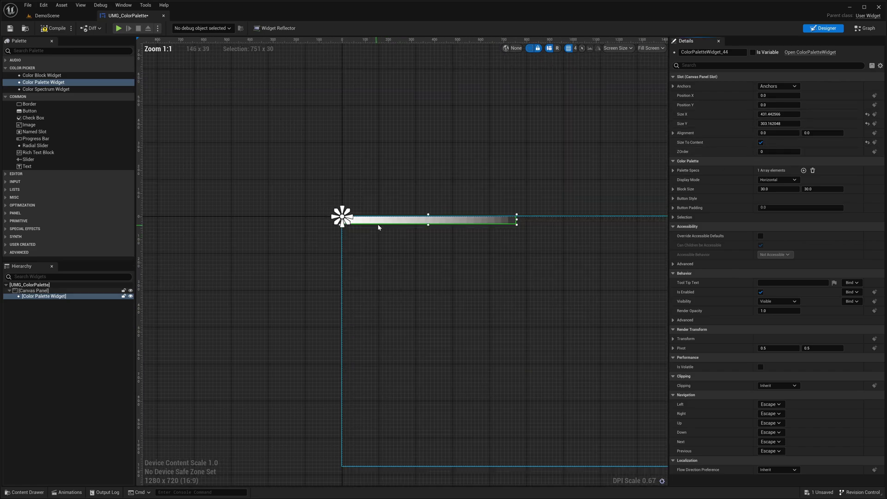
{"action": "scroll", "coordinate": [378, 223], "scroll_direction": "up", "scroll_amount": 4}
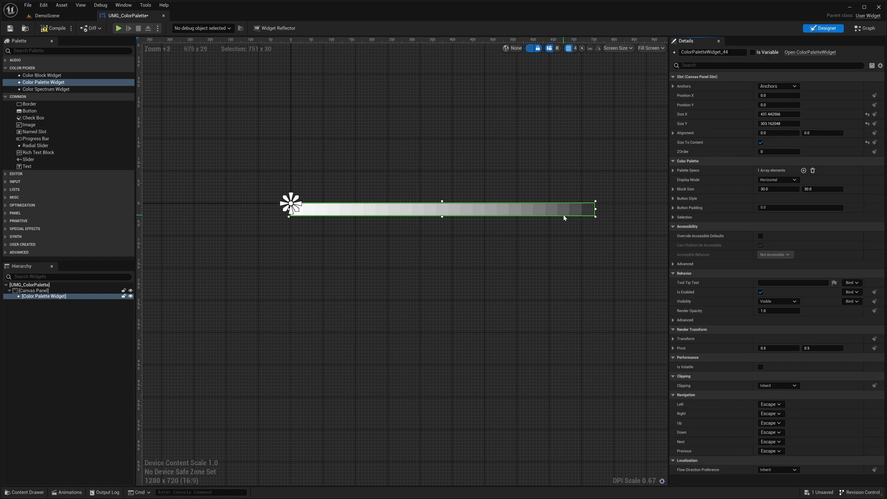
Set the Color Palette Widget's Button Padding to 2.0 to separate the color blocks.
{"action": "left_click", "coordinate": [779, 208]}
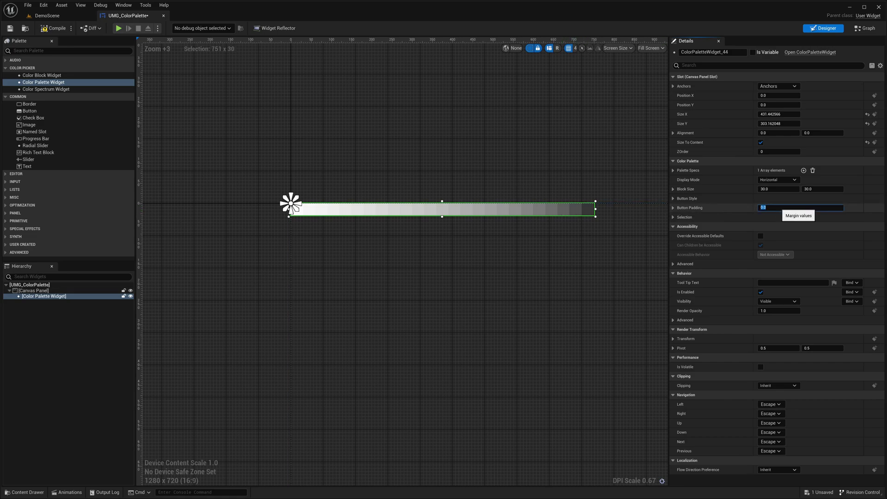
{"action": "key", "text": "Return"}
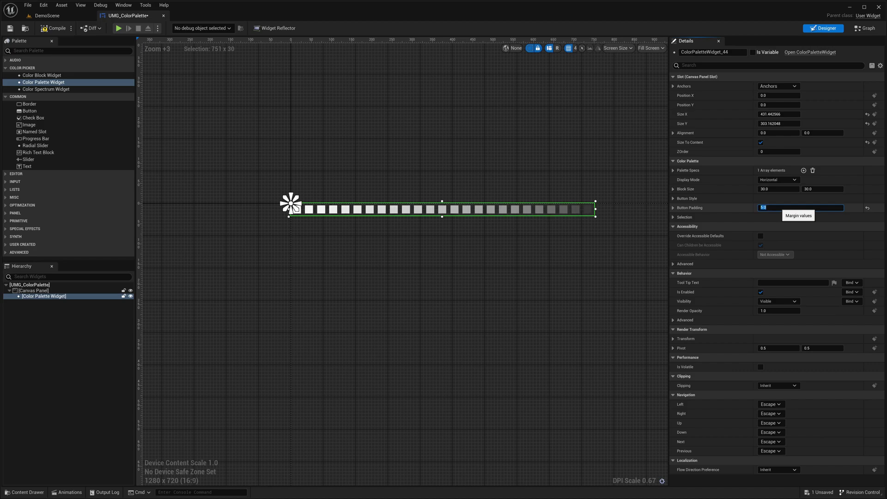
{"action": "type", "text": "1"}
{"action": "key", "text": "Return"}
{"action": "type", "text": "2"}
{"action": "key", "text": "Return"}
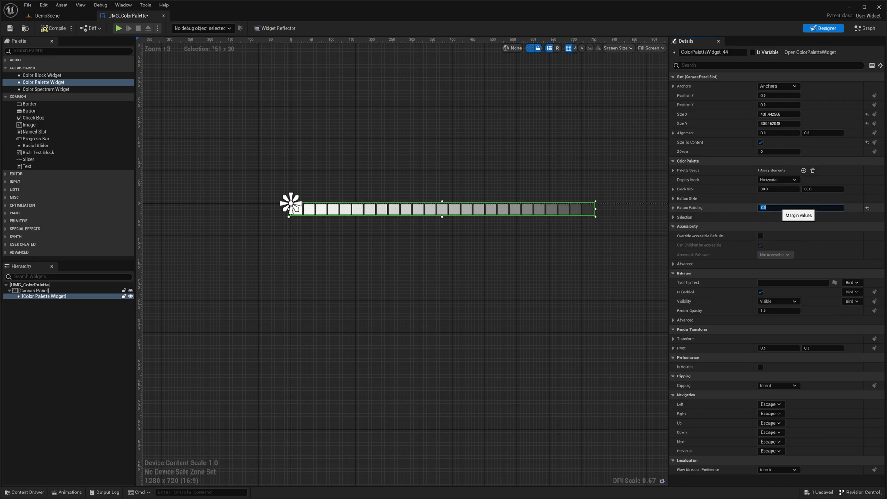
Try the Vertical display mode on the color palette and view the whole column of blocks.
{"action": "scroll", "coordinate": [367, 199], "scroll_direction": "up", "scroll_amount": 3}
{"action": "left_click", "coordinate": [778, 180]}
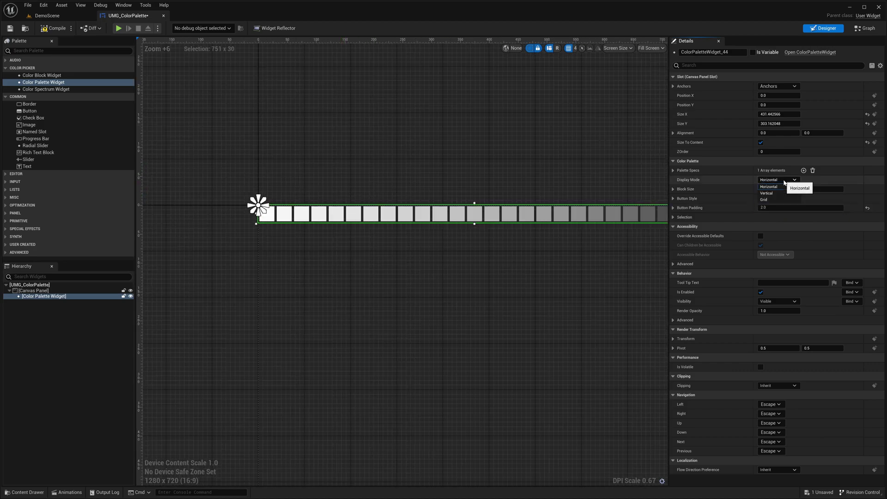
{"action": "left_click", "coordinate": [769, 193]}
{"action": "scroll", "coordinate": [455, 156], "scroll_direction": "down", "scroll_amount": 1}
{"action": "scroll", "coordinate": [435, 204], "scroll_direction": "down", "scroll_amount": 3}
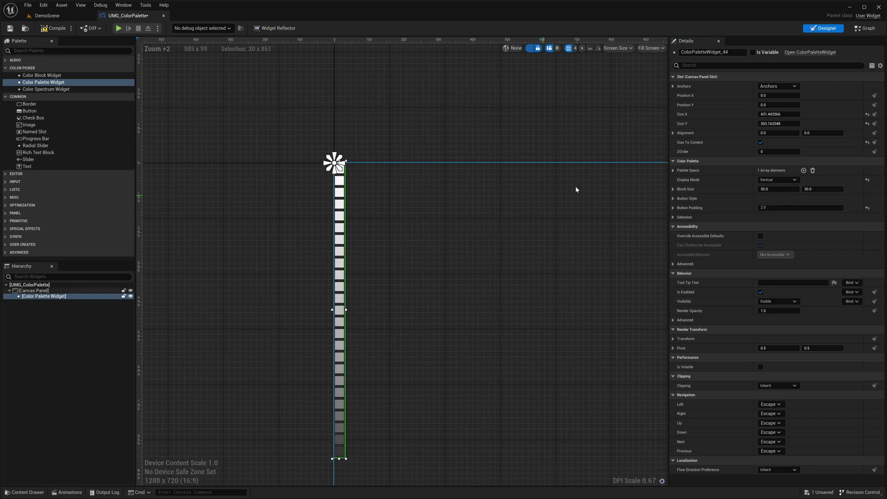
Set the palette's Display Mode to Grid and move the widget to position X 8, Y 8 on the canvas.
{"action": "left_click", "coordinate": [777, 180]}
{"action": "left_click", "coordinate": [768, 199]}
{"action": "scroll", "coordinate": [351, 136], "scroll_direction": "up", "scroll_amount": 7}
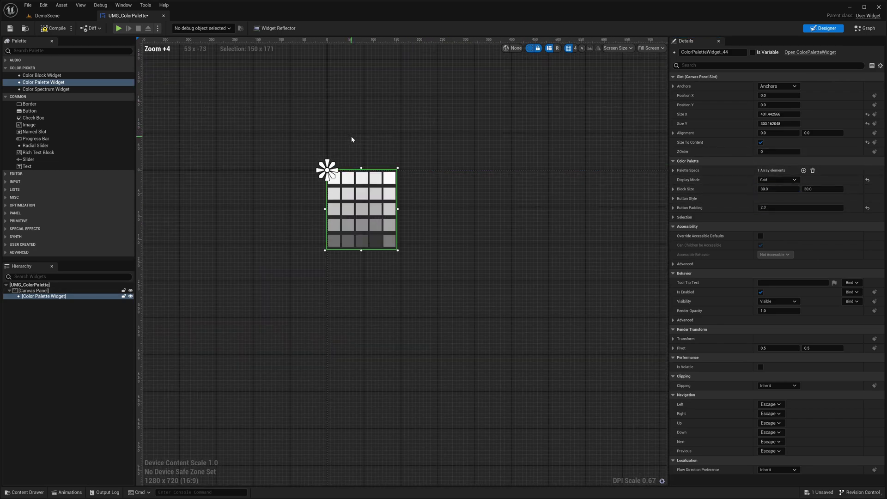
{"action": "scroll", "coordinate": [387, 174], "scroll_direction": "up", "scroll_amount": 1}
{"action": "left_click_drag", "start_coordinate": [364, 223], "coordinate": [370, 231]}
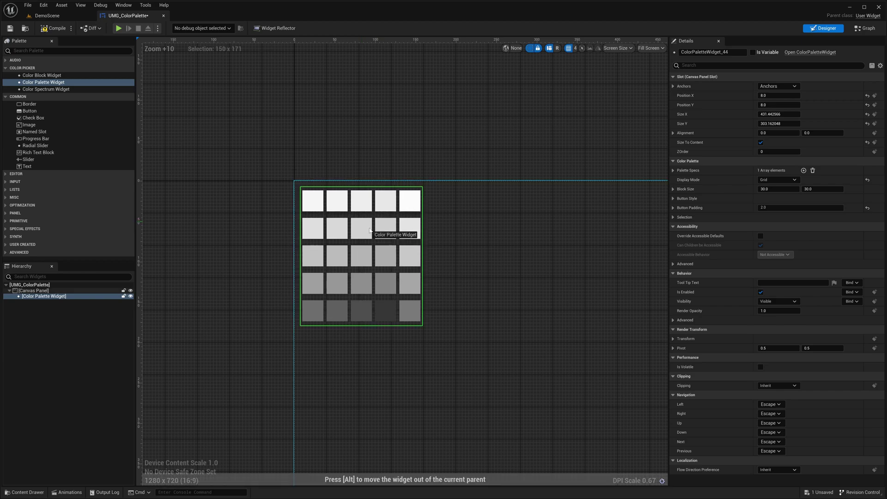
{"action": "scroll", "coordinate": [428, 207], "scroll_direction": "up", "scroll_amount": 2}
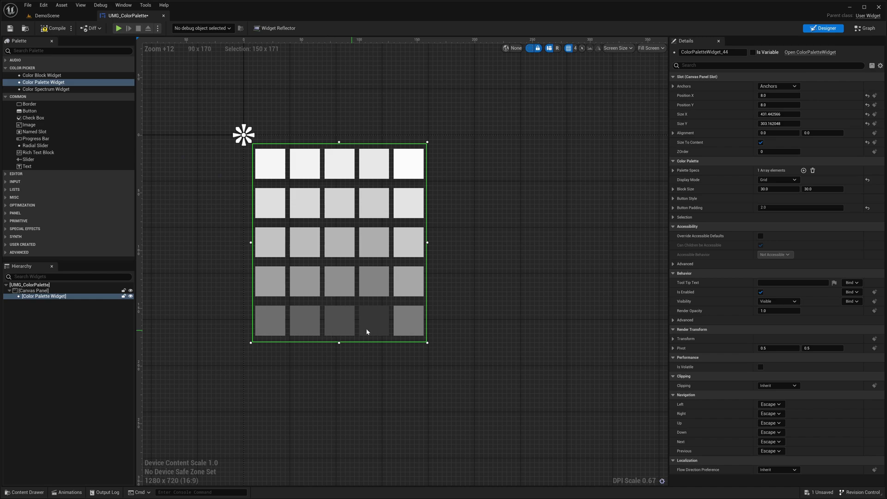
In the first Palette Specs entry, try the Standard type and return it to Monochromatic.
{"action": "left_click", "coordinate": [673, 171]}
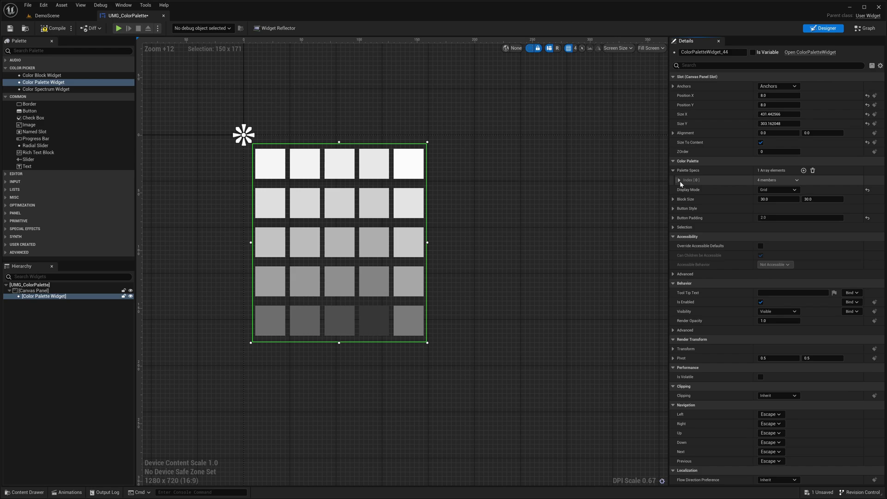
{"action": "left_click", "coordinate": [679, 181]}
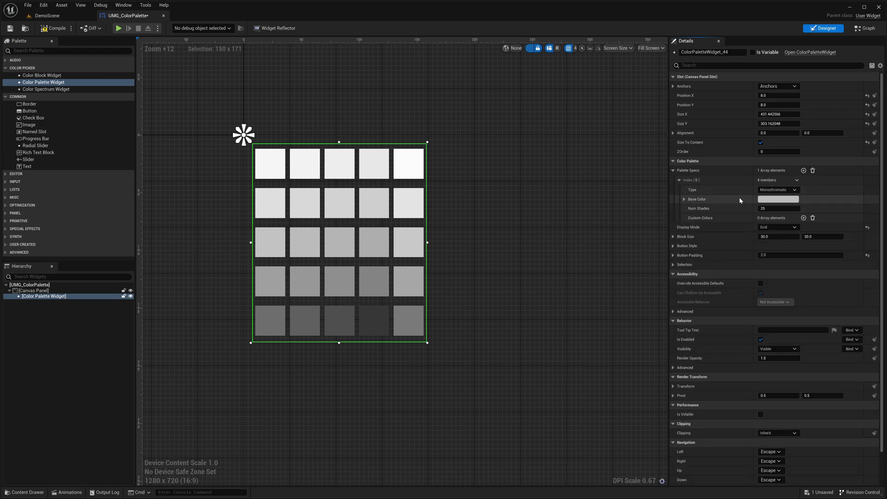
{"action": "left_click", "coordinate": [790, 191]}
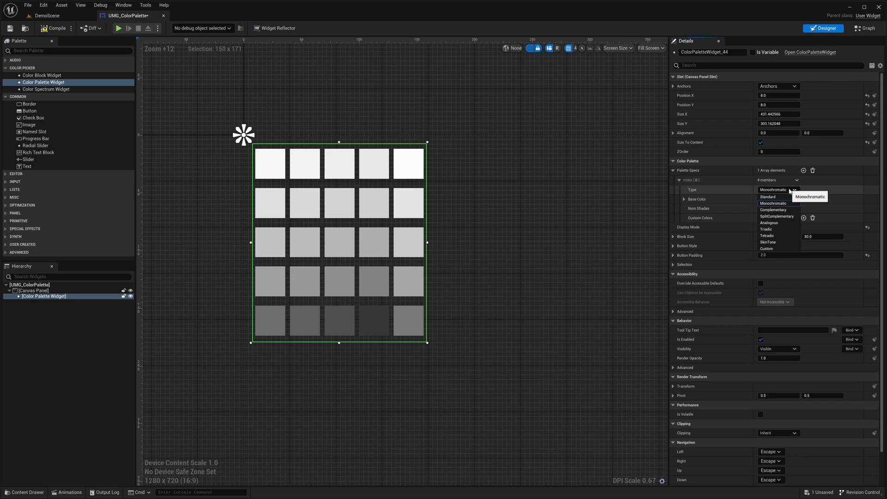
{"action": "left_click", "coordinate": [768, 196]}
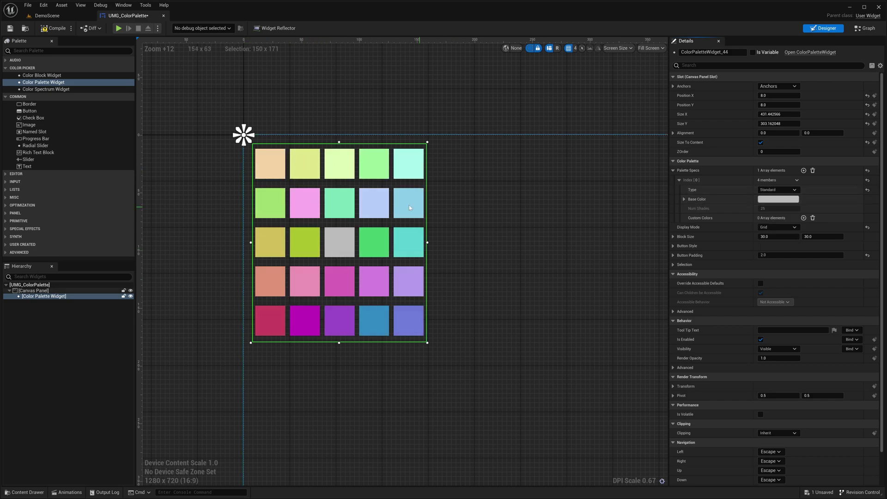
{"action": "left_click", "coordinate": [773, 192]}
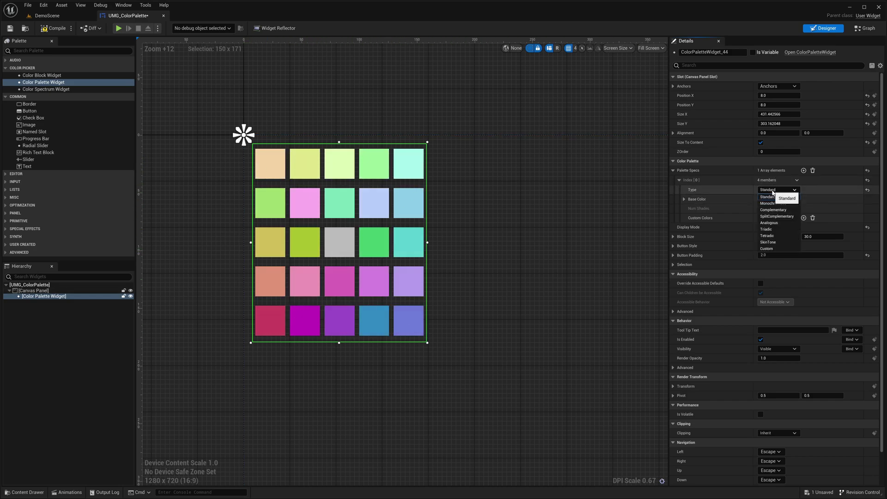
{"action": "left_click", "coordinate": [772, 204]}
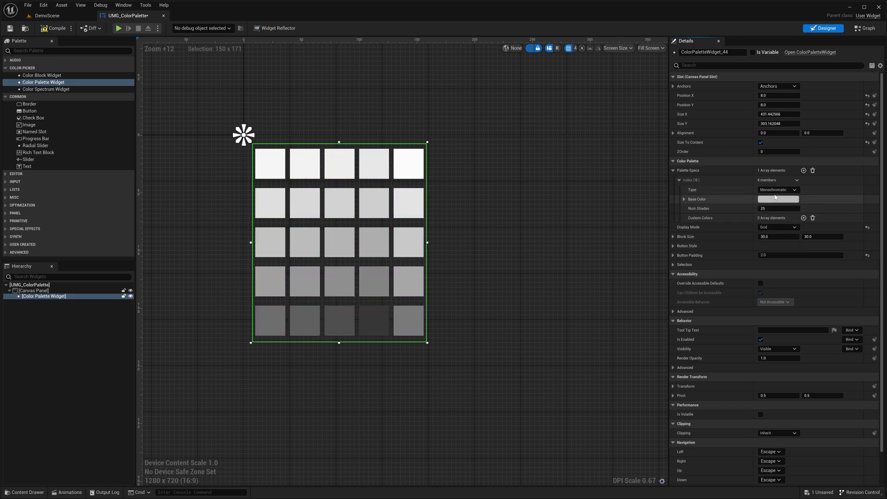
Set the Monochromatic palette's base color to a red-orange, about hex sRGB BC3900FF.
{"action": "left_click", "coordinate": [778, 199]}
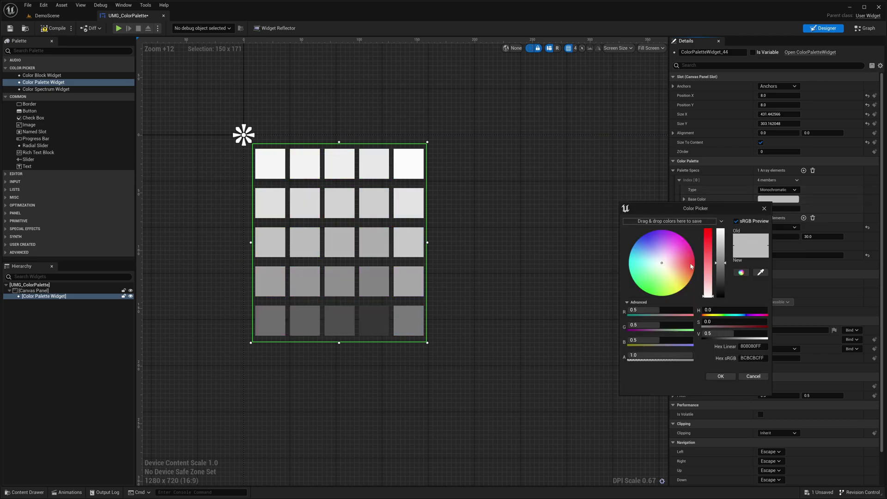
{"action": "mouse_move", "coordinate": [686, 261]}
{"action": "left_mouse_down"}
{"action": "mouse_move", "coordinate": [694, 264]}
{"action": "mouse_move", "coordinate": [650, 239]}
{"action": "mouse_move", "coordinate": [673, 294]}
{"action": "mouse_move", "coordinate": [684, 247]}
{"action": "mouse_move", "coordinate": [654, 267]}
{"action": "mouse_move", "coordinate": [698, 268]}
{"action": "left_mouse_up"}
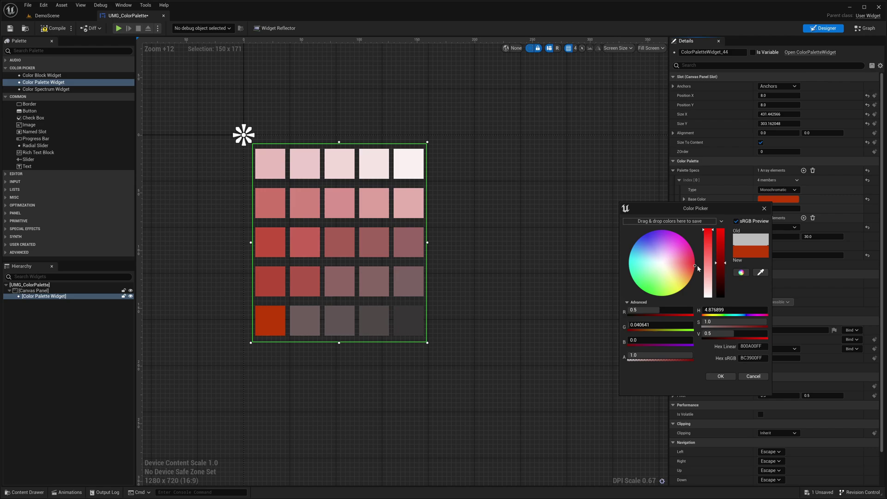
{"action": "left_click", "coordinate": [715, 377]}
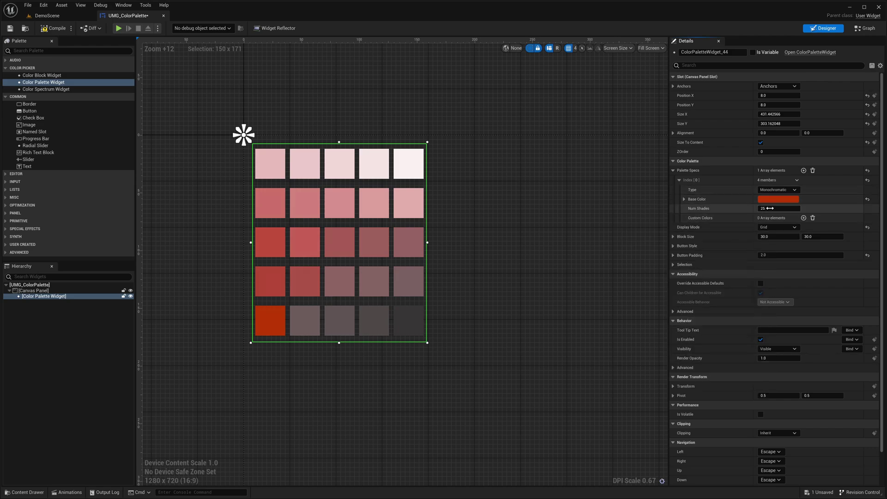
Try 5 shades for the Monochromatic palette, then raise its Num Shades to 100.
{"action": "type", "text": "5"}
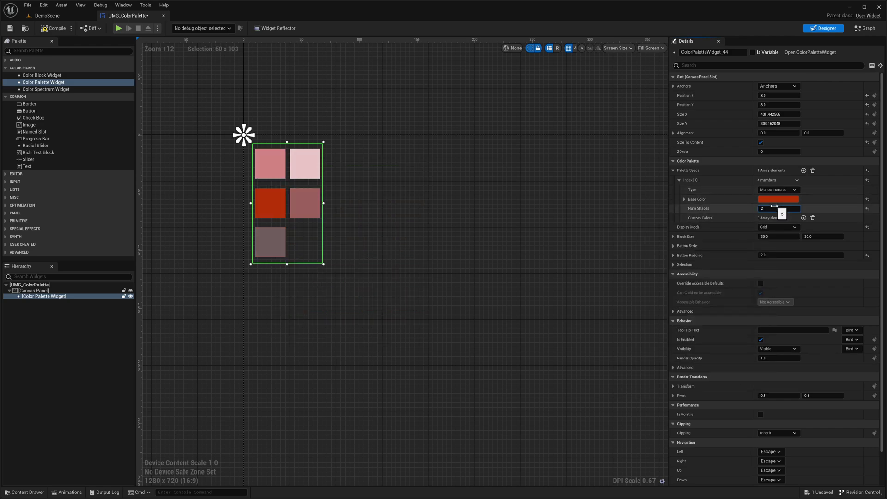
{"action": "left_click_drag", "start_coordinate": [774, 206], "coordinate": [836, 206]}
{"action": "scroll", "coordinate": [455, 77], "scroll_direction": "down", "scroll_amount": 3}
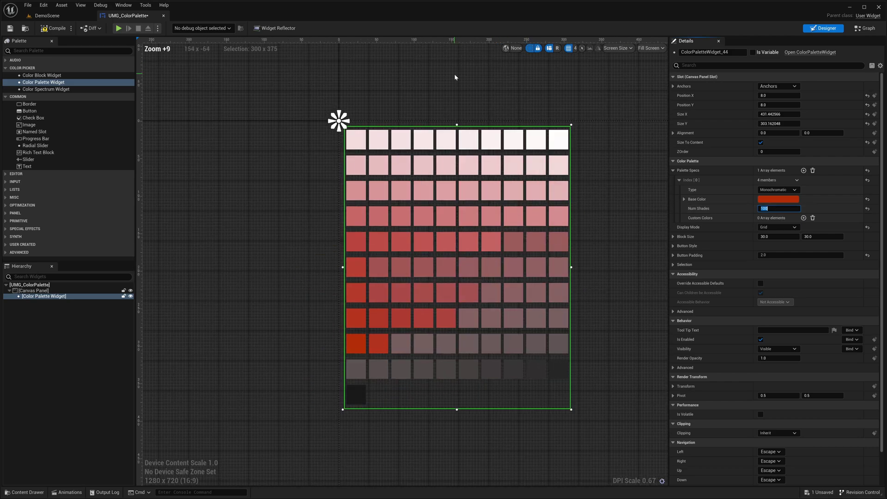
{"action": "right_click_drag", "start_coordinate": [455, 77], "coordinate": [406, 73]}
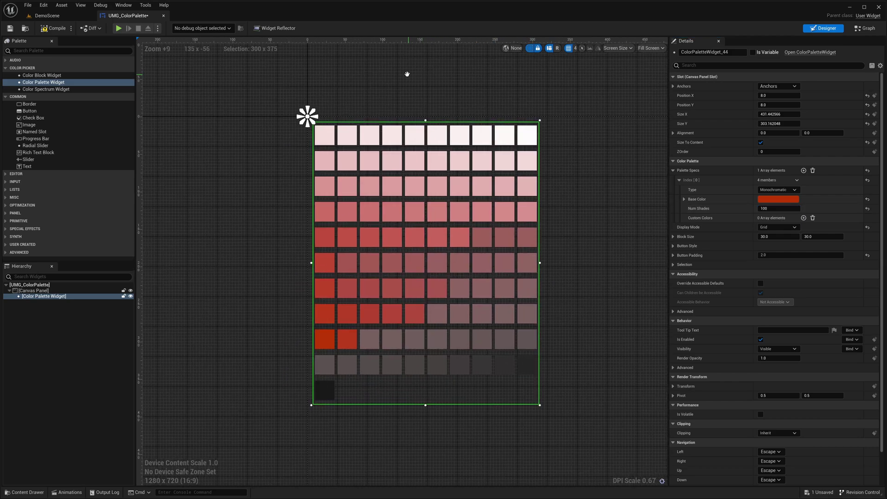
Change the Monochromatic palette's base color to a deep blue-violet and set the Block Size to 40 by 40.
{"action": "left_click", "coordinate": [778, 200]}
{"action": "left_click_drag", "start_coordinate": [673, 238], "coordinate": [645, 217]}
{"action": "left_click", "coordinate": [727, 375]}
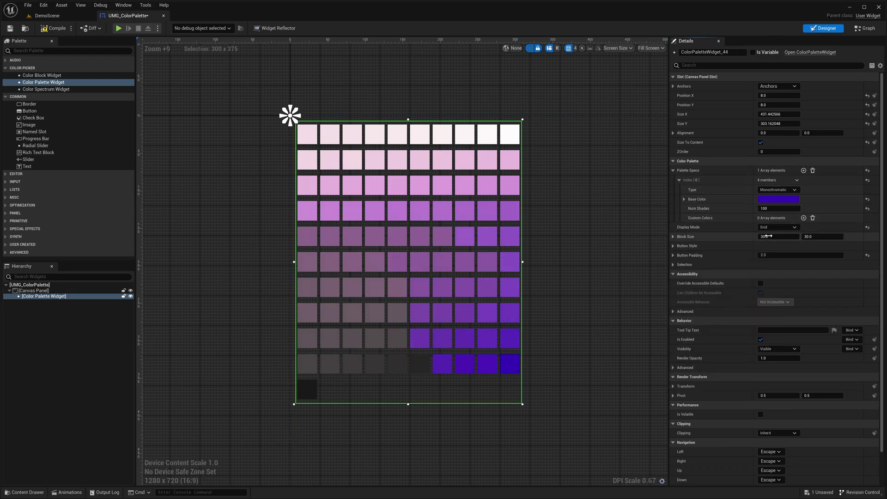
{"action": "left_click_drag", "start_coordinate": [769, 236], "coordinate": [804, 236]}
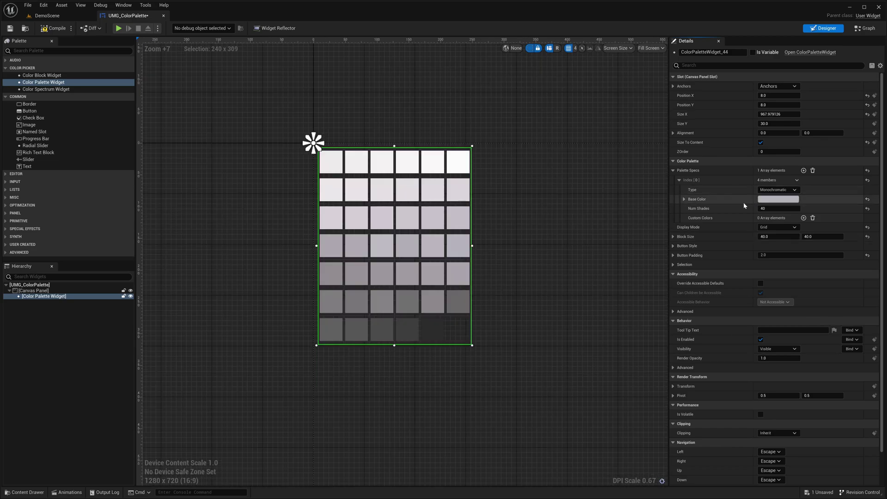
Set the palette entry's type to Complementary and its base color to a red-orange.
{"action": "left_click", "coordinate": [779, 189]}
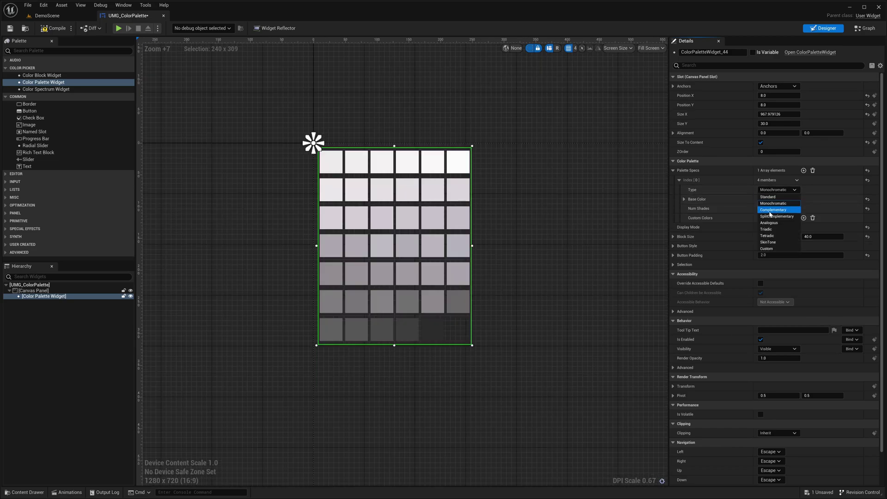
{"action": "left_click", "coordinate": [773, 210]}
{"action": "left_click", "coordinate": [778, 201]}
{"action": "left_click_drag", "start_coordinate": [670, 259], "coordinate": [702, 264]}
{"action": "left_click", "coordinate": [727, 400]}
Try the SplitComplementary, Analogous, Triadic and Tetradic types on the palette entry.
{"action": "left_click", "coordinate": [772, 190]}
{"action": "left_click", "coordinate": [777, 205]}
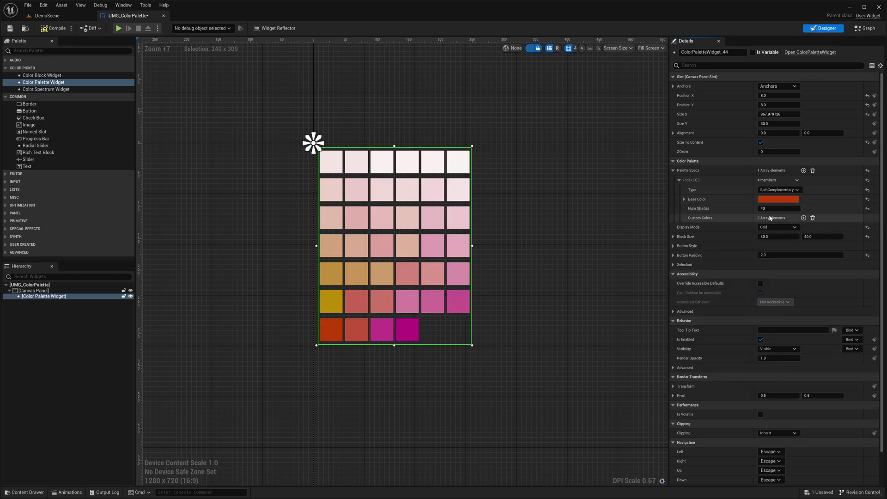
{"action": "left_click", "coordinate": [768, 190]}
{"action": "left_click", "coordinate": [769, 223]}
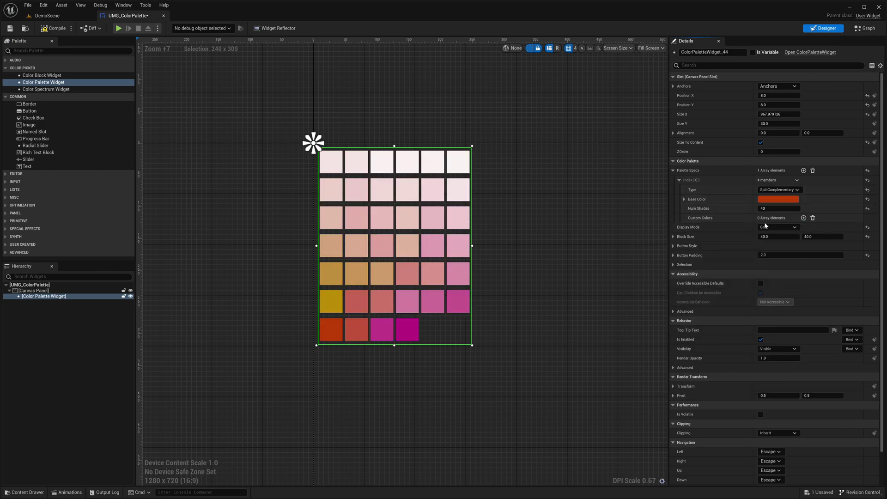
{"action": "left_click", "coordinate": [772, 191]}
{"action": "left_click", "coordinate": [766, 229]}
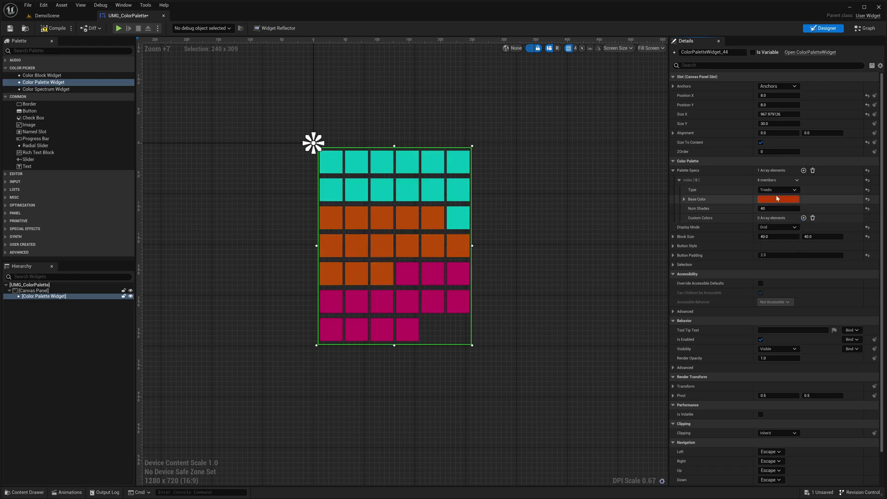
{"action": "left_click", "coordinate": [776, 190]}
{"action": "left_click", "coordinate": [769, 236]}
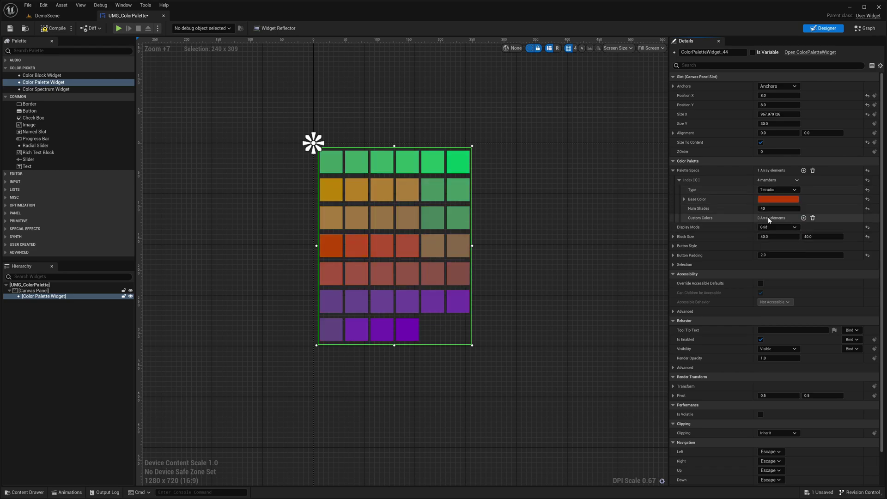
Set the palette entry's type to SkinTone and its base color to a muted skin-like salmon.
{"action": "left_click", "coordinate": [776, 189]}
{"action": "left_click", "coordinate": [769, 242]}
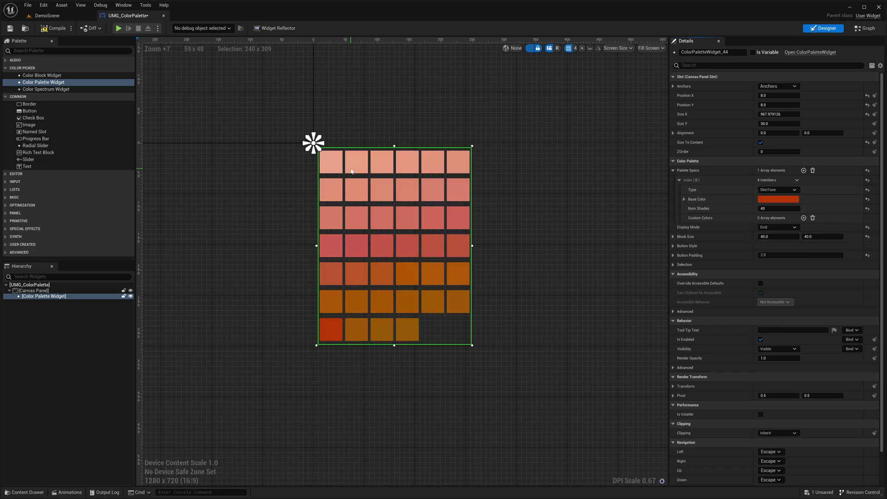
{"action": "scroll", "coordinate": [328, 212], "scroll_direction": "up", "scroll_amount": 1}
{"action": "scroll", "coordinate": [328, 212], "scroll_direction": "up", "scroll_amount": 1}
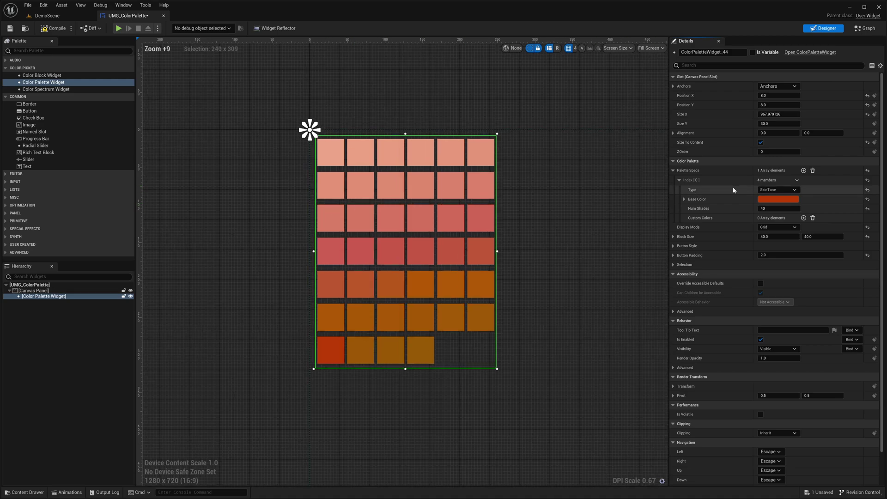
{"action": "left_click", "coordinate": [778, 199]}
{"action": "left_click", "coordinate": [682, 268]}
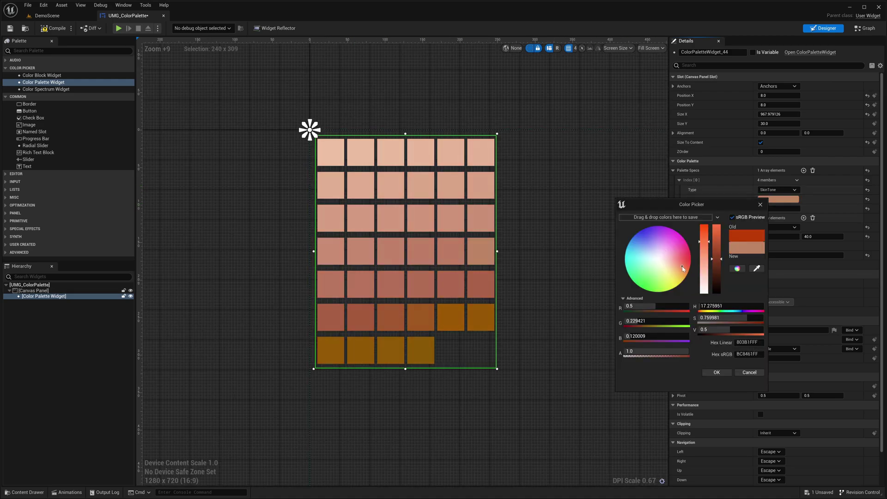
{"action": "mouse_move", "coordinate": [684, 267]}
{"action": "left_mouse_down"}
{"action": "mouse_move", "coordinate": [674, 269]}
{"action": "mouse_move", "coordinate": [673, 260]}
{"action": "mouse_move", "coordinate": [680, 274]}
{"action": "mouse_move", "coordinate": [653, 269]}
{"action": "mouse_move", "coordinate": [630, 293]}
{"action": "mouse_move", "coordinate": [640, 228]}
{"action": "mouse_move", "coordinate": [675, 241]}
{"action": "mouse_move", "coordinate": [681, 268]}
{"action": "left_mouse_up"}
{"action": "left_click", "coordinate": [716, 372]}
Set the palette entry's type to Custom and add a first custom color in coral red.
{"action": "left_click", "coordinate": [769, 189]}
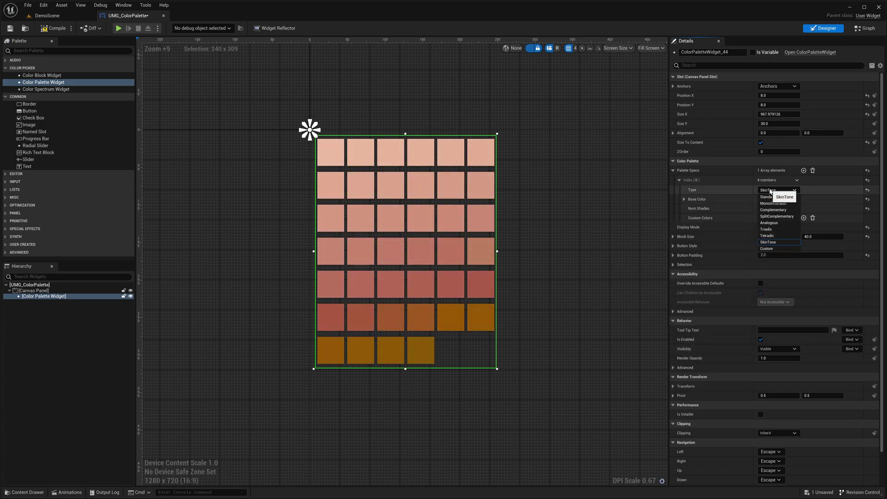
{"action": "left_click", "coordinate": [768, 252]}
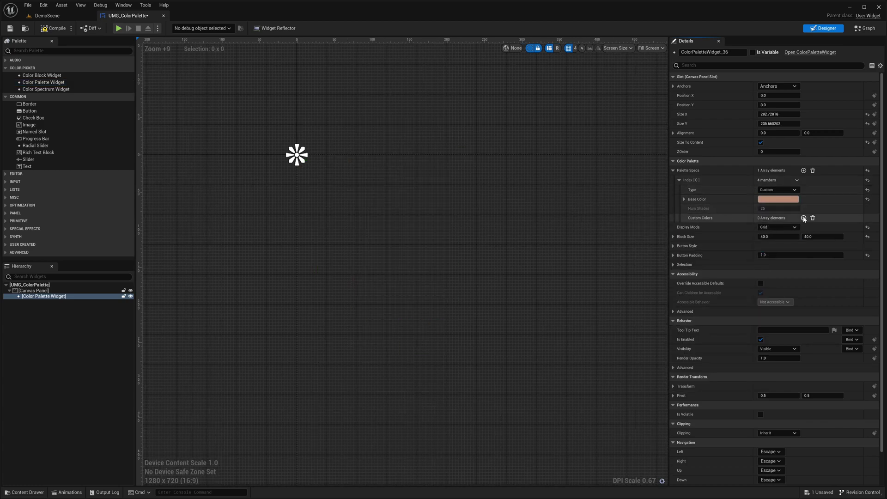
{"action": "left_click", "coordinate": [803, 218]}
{"action": "left_click", "coordinate": [693, 228]}
{"action": "left_click", "coordinate": [776, 228]}
{"action": "left_click", "coordinate": [695, 289]}
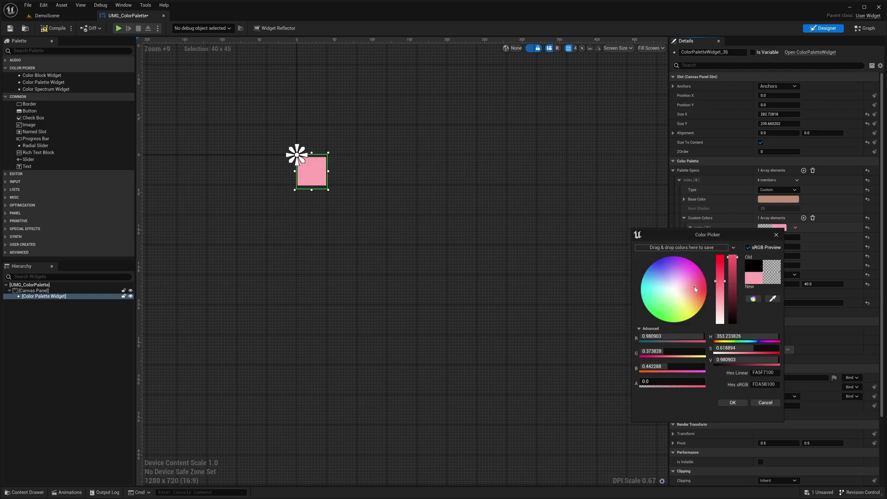
{"action": "left_click_drag", "start_coordinate": [694, 289], "coordinate": [704, 289]}
{"action": "left_click", "coordinate": [732, 402]}
Add a second custom color to the palette entry and set it to purple.
{"action": "left_click", "coordinate": [803, 218]}
{"action": "left_click", "coordinate": [776, 275]}
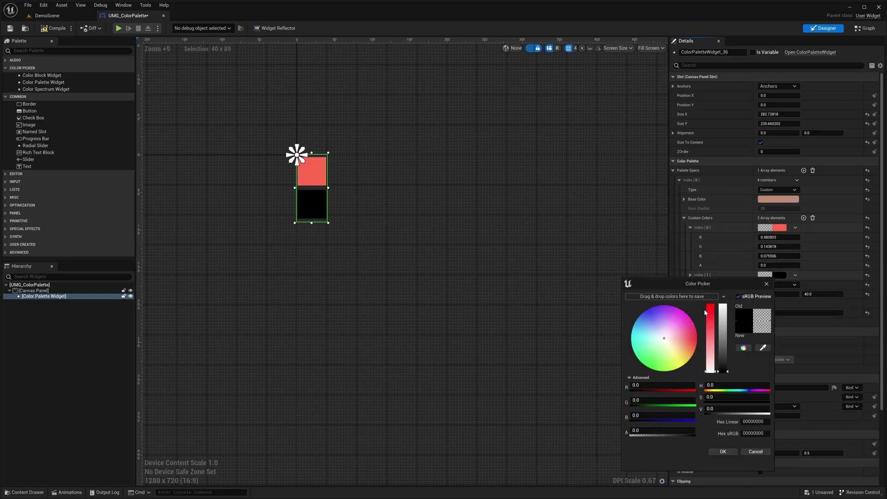
{"action": "left_click", "coordinate": [710, 312]}
{"action": "left_click", "coordinate": [723, 313]}
{"action": "left_click_drag", "start_coordinate": [657, 319], "coordinate": [656, 309]}
{"action": "left_click", "coordinate": [723, 452]}
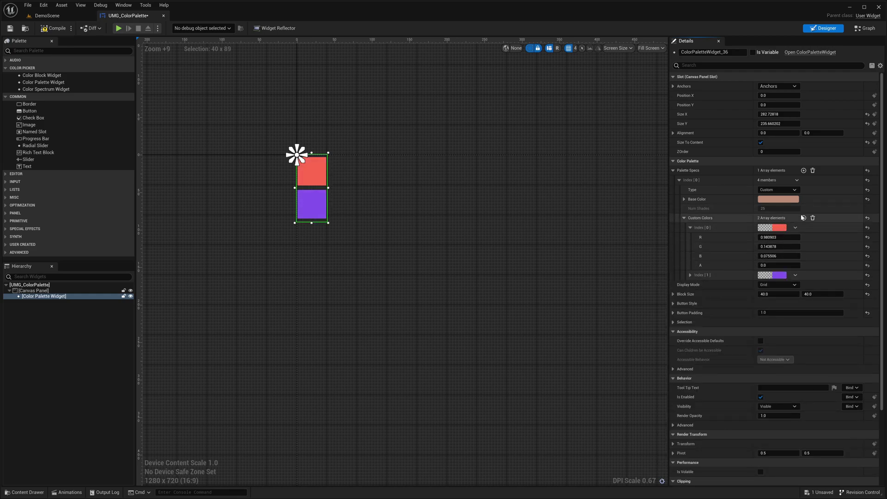
Add a third custom color to the palette entry and set it to a bright blue.
{"action": "left_click", "coordinate": [803, 218]}
{"action": "left_click", "coordinate": [690, 285]}
{"action": "left_click", "coordinate": [770, 285]}
{"action": "left_click", "coordinate": [725, 314]}
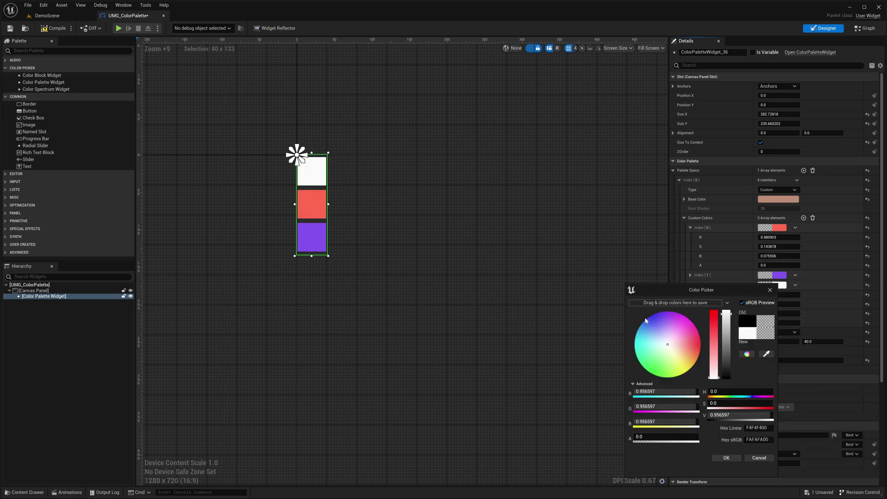
{"action": "mouse_move", "coordinate": [646, 320]}
{"action": "left_mouse_down"}
{"action": "mouse_move", "coordinate": [647, 342]}
{"action": "mouse_move", "coordinate": [683, 353]}
{"action": "mouse_move", "coordinate": [656, 336]}
{"action": "mouse_move", "coordinate": [655, 347]}
{"action": "mouse_move", "coordinate": [660, 331]}
{"action": "mouse_move", "coordinate": [632, 312]}
{"action": "left_mouse_up"}
{"action": "left_click", "coordinate": [726, 458]}
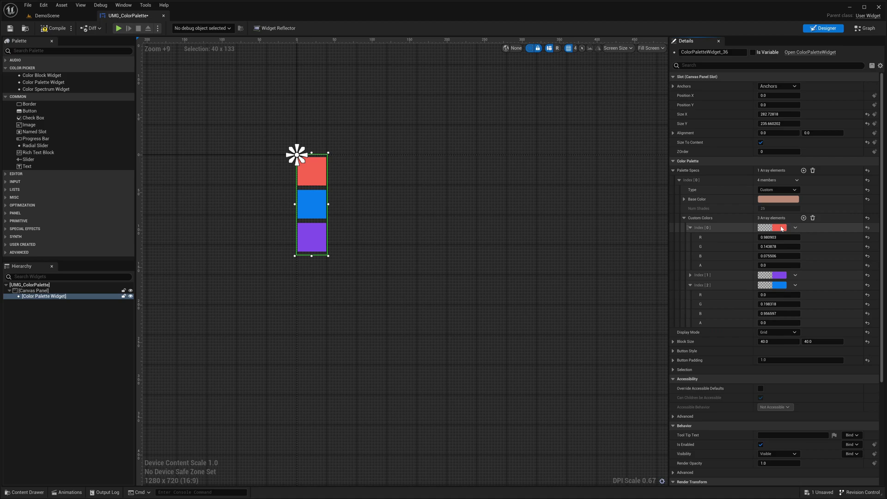
Add a fourth custom color in light tan-orange and move the widget to position X 4, Y 4 on the canvas.
{"action": "left_click", "coordinate": [803, 218]}
{"action": "left_click", "coordinate": [772, 332]}
{"action": "left_click", "coordinate": [696, 369]}
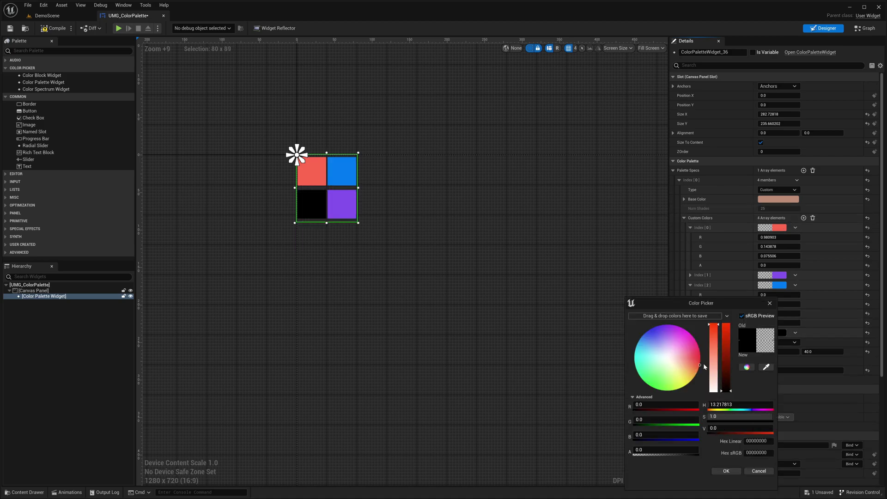
{"action": "left_click", "coordinate": [725, 330]}
{"action": "mouse_move", "coordinate": [703, 364]}
{"action": "left_mouse_down"}
{"action": "mouse_move", "coordinate": [700, 373]}
{"action": "mouse_move", "coordinate": [688, 369]}
{"action": "left_mouse_up"}
{"action": "left_click", "coordinate": [724, 471]}
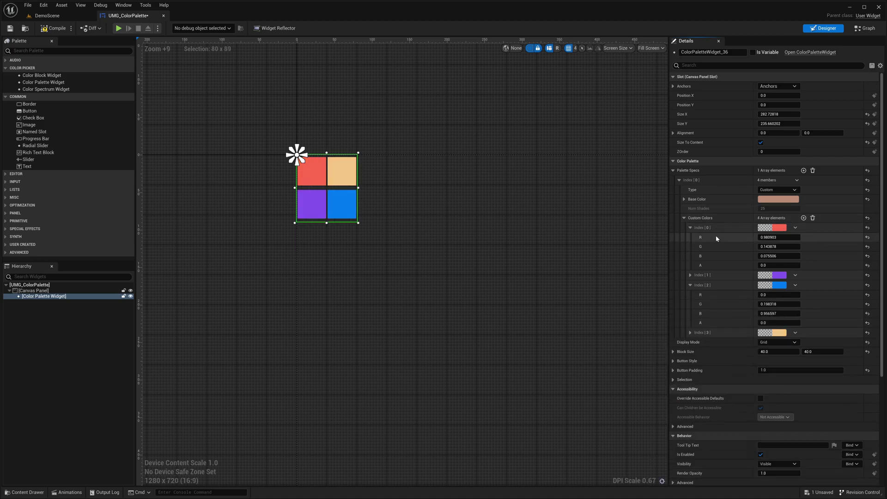
{"action": "scroll", "coordinate": [271, 159], "scroll_direction": "up", "scroll_amount": 5}
{"action": "left_click_drag", "start_coordinate": [372, 201], "coordinate": [383, 213]}
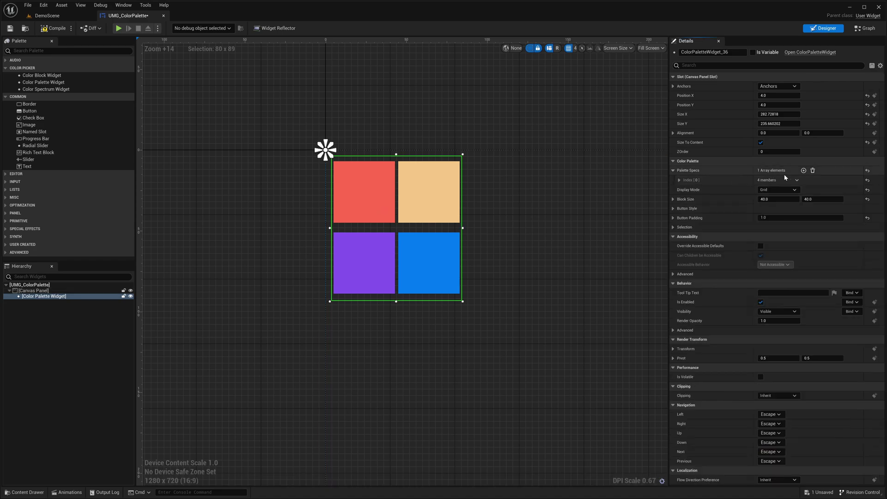
Add a second Palette Specs entry, Monochromatic with 25 shades, and set its base color to orange, about hex sRGB FF7F00FF.
{"action": "left_click", "coordinate": [804, 170]}
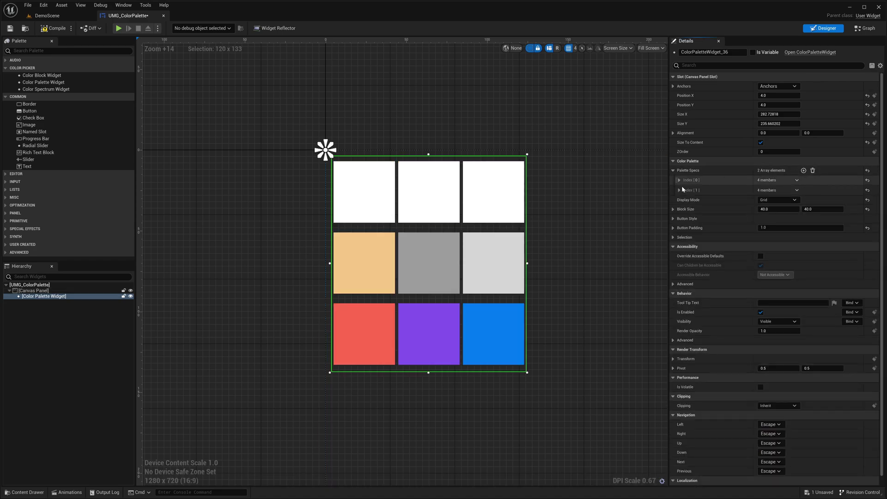
{"action": "left_click", "coordinate": [679, 190]}
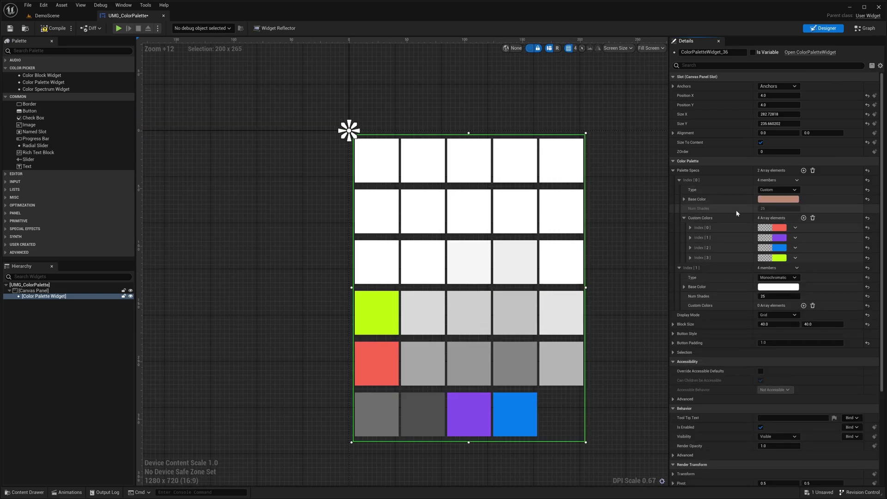
{"action": "left_click", "coordinate": [778, 287]}
{"action": "left_click_drag", "start_coordinate": [684, 348], "coordinate": [692, 355]}
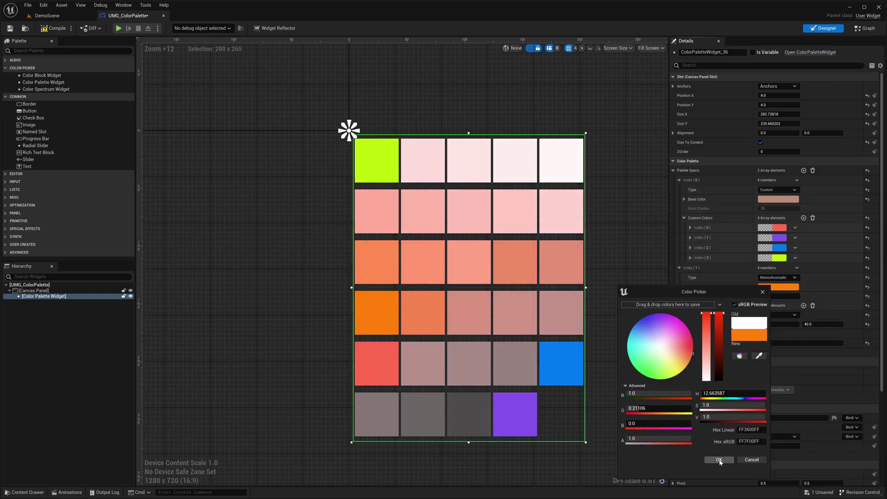
{"action": "left_click", "coordinate": [718, 460]}
Change the first custom color to a deep blue, about hex sRGB 3F00FD00.
{"action": "left_click", "coordinate": [772, 228]}
{"action": "left_click_drag", "start_coordinate": [678, 299], "coordinate": [650, 258]}
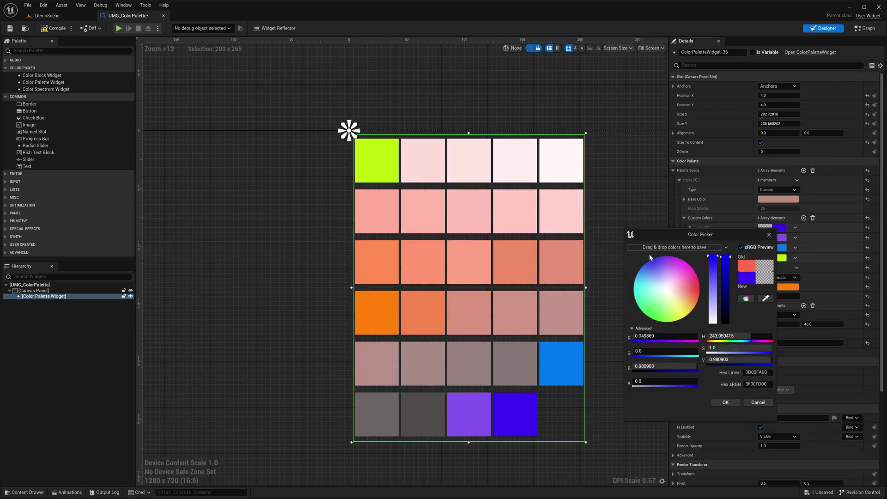
{"action": "left_click", "coordinate": [726, 402]}
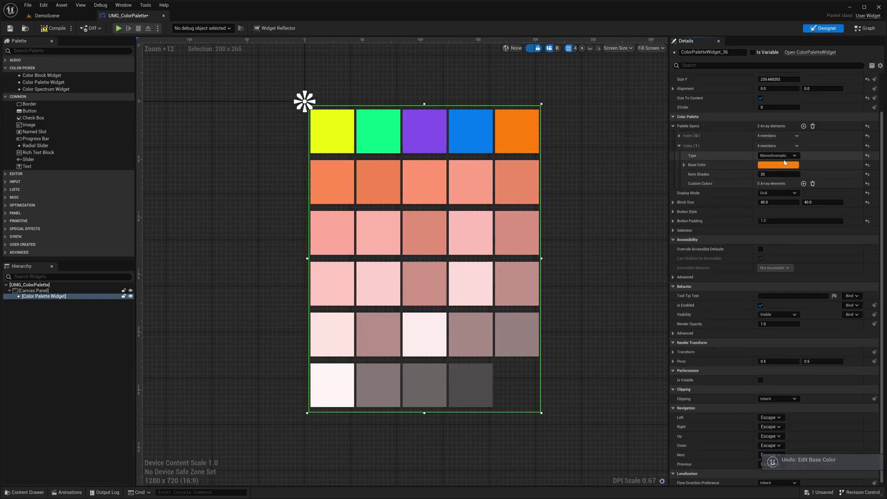
Shift the second palette entry's base color to a redder orange, about hex sRGB FF6900FF.
{"action": "left_click", "coordinate": [779, 165]}
{"action": "left_click_drag", "start_coordinate": [680, 206], "coordinate": [695, 239]}
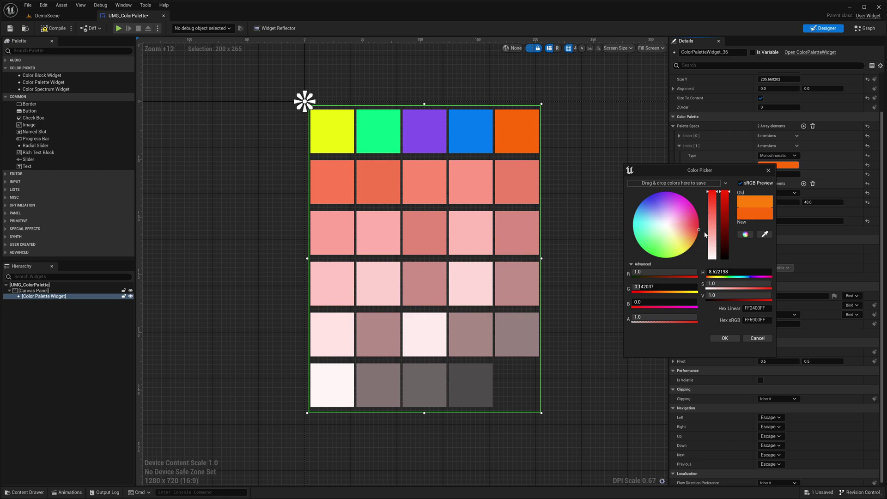
{"action": "left_click", "coordinate": [725, 338]}
Try the Standard and SplitComplementary types on the second palette entry.
{"action": "left_click", "coordinate": [777, 155]}
{"action": "left_click", "coordinate": [771, 177]}
{"action": "left_click", "coordinate": [777, 155]}
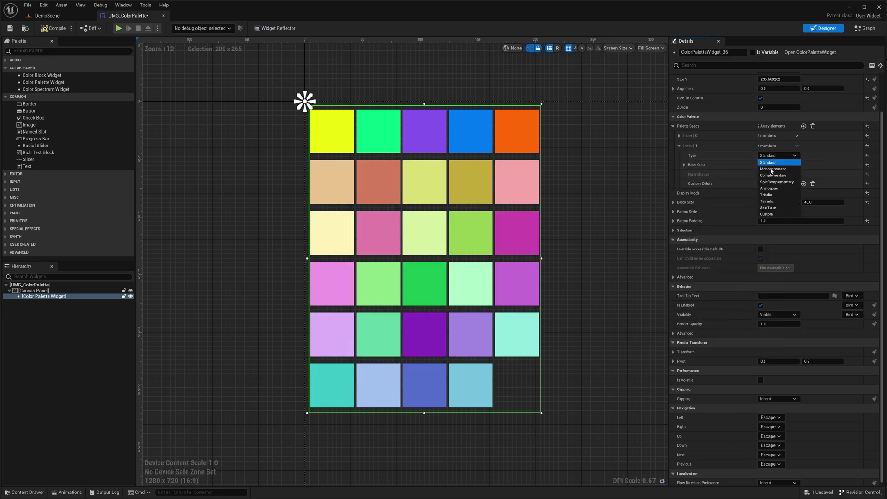
{"action": "left_click", "coordinate": [770, 182]}
Set the second palette entry's type to SkinTone and its base color to a light peach.
{"action": "left_click", "coordinate": [777, 155]}
{"action": "left_click", "coordinate": [777, 203]}
{"action": "left_click", "coordinate": [778, 165]}
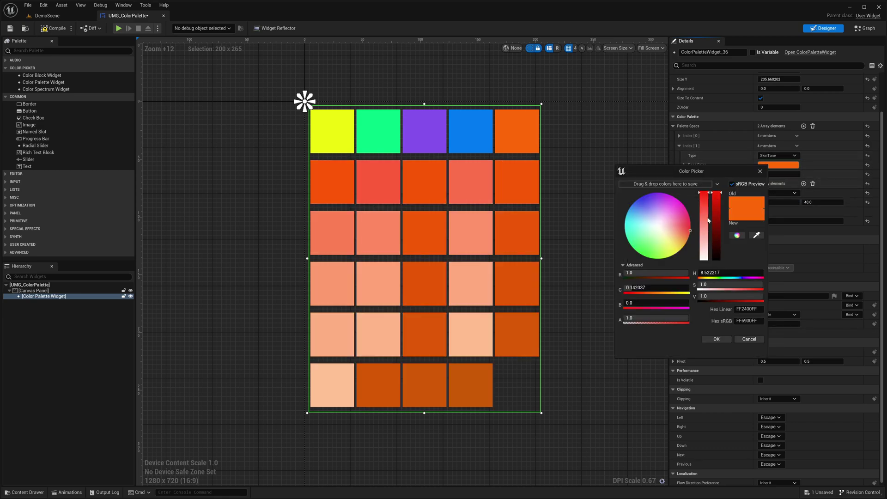
{"action": "left_click", "coordinate": [673, 234]}
{"action": "mouse_move", "coordinate": [672, 235]}
{"action": "left_mouse_down"}
{"action": "mouse_move", "coordinate": [675, 222]}
{"action": "mouse_move", "coordinate": [678, 229]}
{"action": "left_mouse_up"}
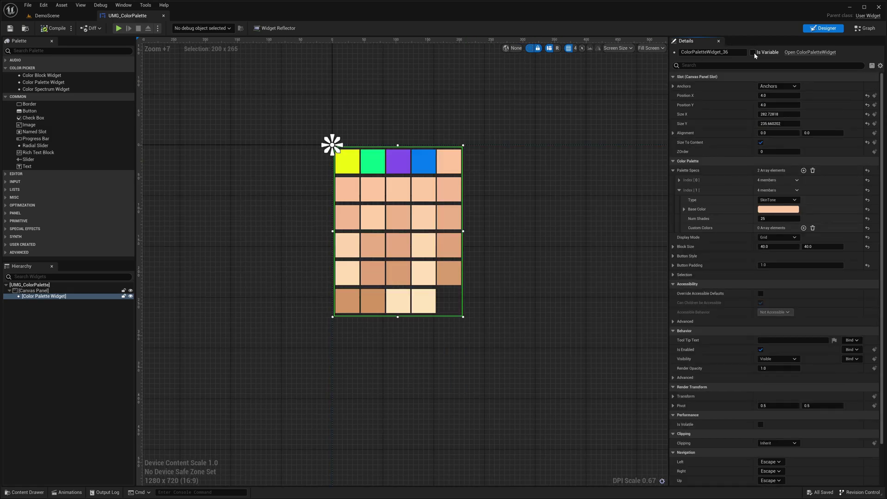
Make the color palette widget a variable, add its On Color Changed event to the graph and save the blueprint.
{"action": "left_click", "coordinate": [754, 52]}
{"action": "scroll", "coordinate": [739, 231], "scroll_direction": "down", "scroll_amount": 3}
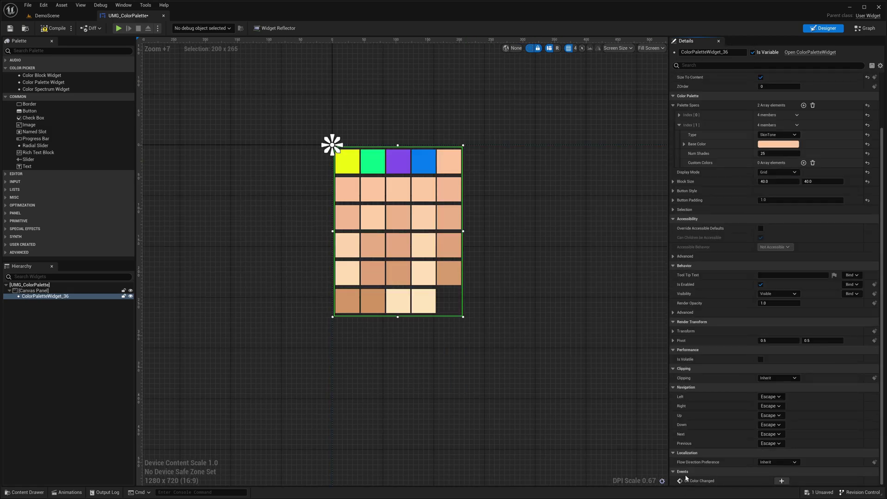
{"action": "left_click", "coordinate": [782, 482]}
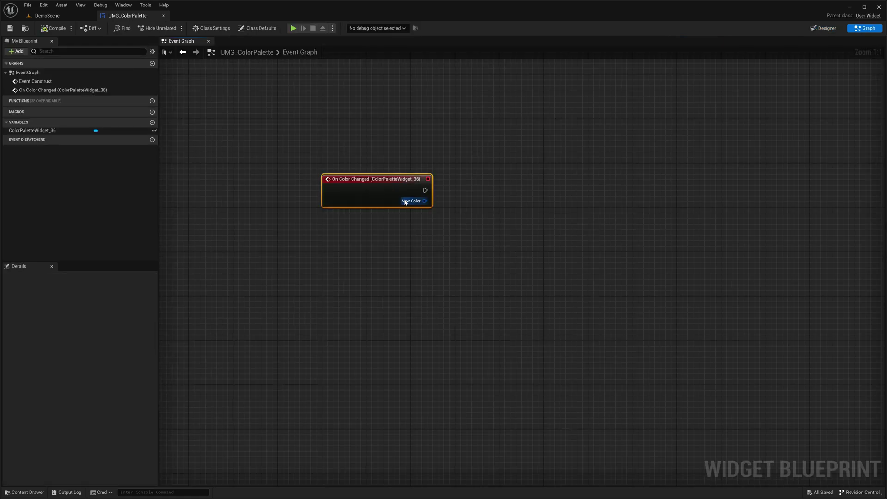
{"action": "left_click", "coordinate": [14, 29]}
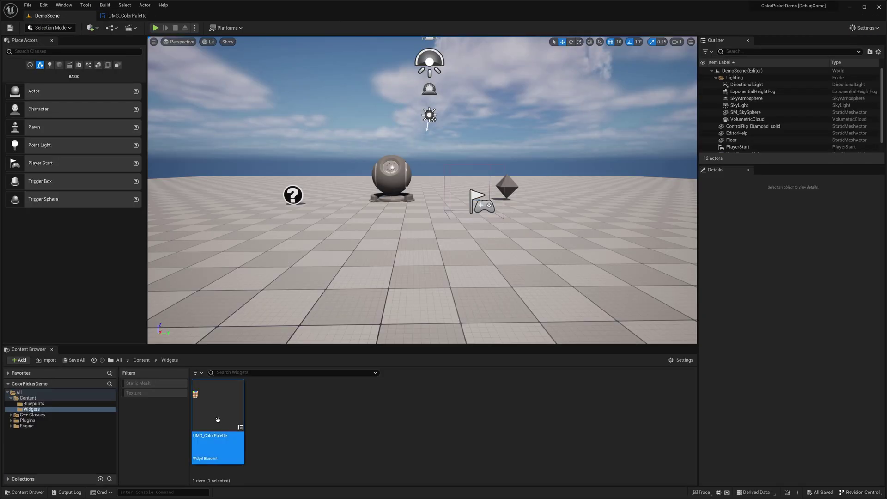
Create a Widget Blueprint based on User Widget in the Widgets folder and name it UMG_ColorPickerDemo.
{"action": "right_click", "coordinate": [279, 413]}
{"action": "mouse_move", "coordinate": [306, 405]}
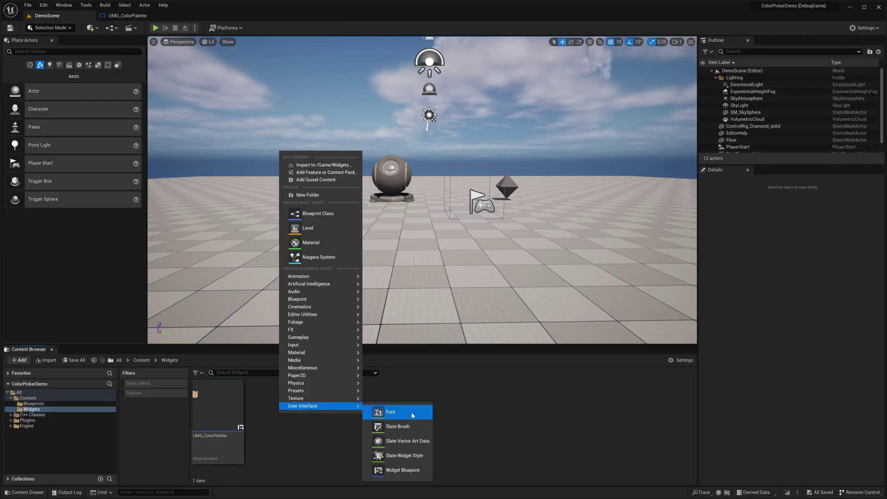
{"action": "left_click", "coordinate": [397, 470]}
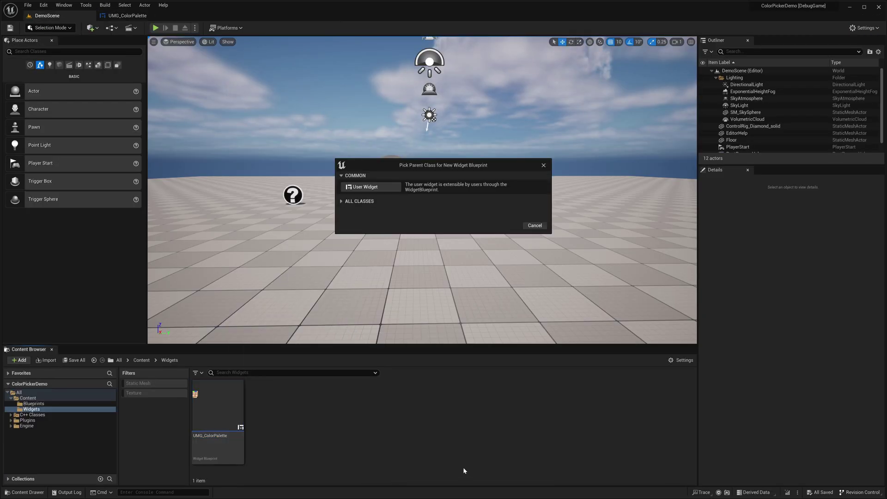
{"action": "left_click", "coordinate": [374, 188]}
{"action": "type", "text": "UMG_Colo"}
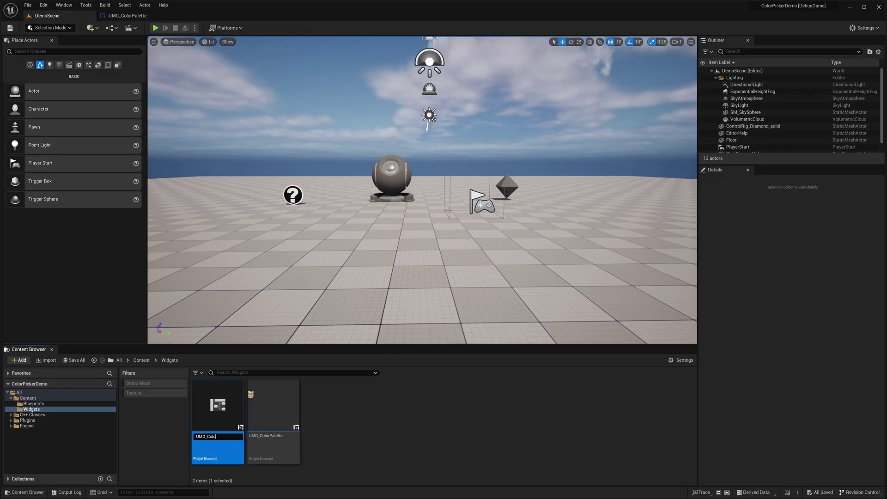
{"action": "left_click", "coordinate": [225, 414]}
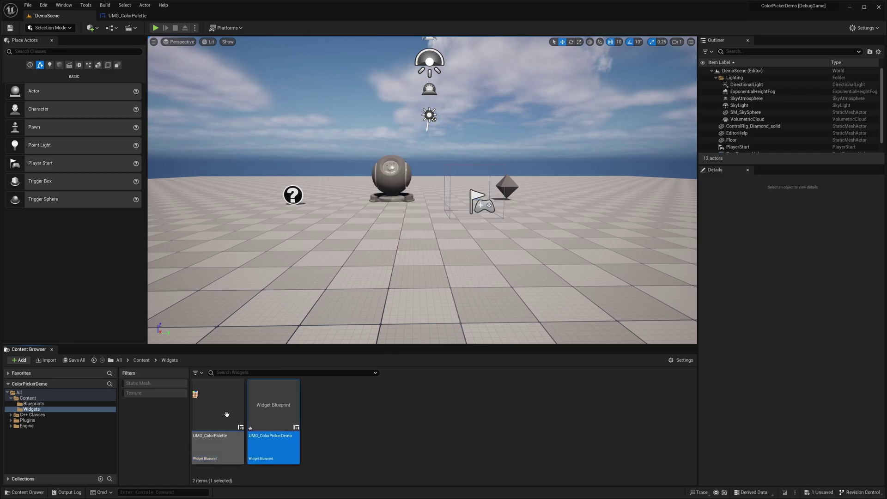
Open UMG_ColorPickerDemo and add a Canvas Panel as its root widget.
{"action": "double_click", "coordinate": [265, 415]}
{"action": "left_click", "coordinate": [50, 213]}
{"action": "left_click_drag", "start_coordinate": [36, 220], "coordinate": [46, 291]}
{"action": "right_click_drag", "start_coordinate": [219, 244], "coordinate": [245, 260]}
{"action": "scroll", "coordinate": [260, 196], "scroll_direction": "up", "scroll_amount": 5}
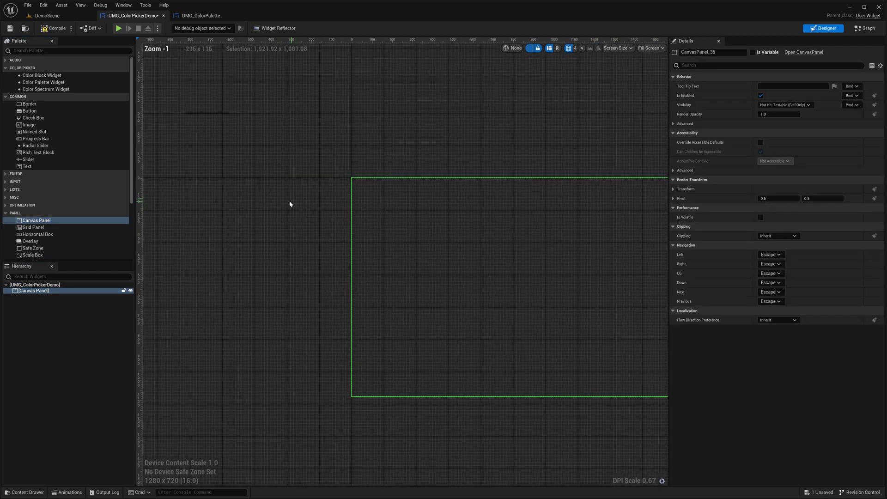
{"action": "scroll", "coordinate": [7, 253], "scroll_direction": "down", "scroll_amount": 4}
Place the user-created UMG Color Palette on the canvas, enable Size To Content and move it to X 8, Y 16.
{"action": "left_click", "coordinate": [6, 248]}
{"action": "scroll", "coordinate": [65, 252], "scroll_direction": "down", "scroll_amount": 4}
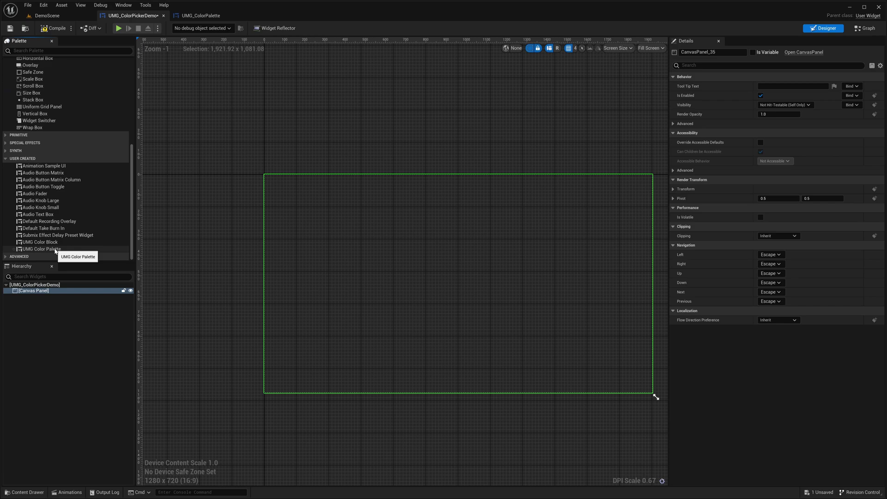
{"action": "left_click_drag", "start_coordinate": [54, 251], "coordinate": [276, 185]}
{"action": "scroll", "coordinate": [281, 207], "scroll_direction": "up", "scroll_amount": 4}
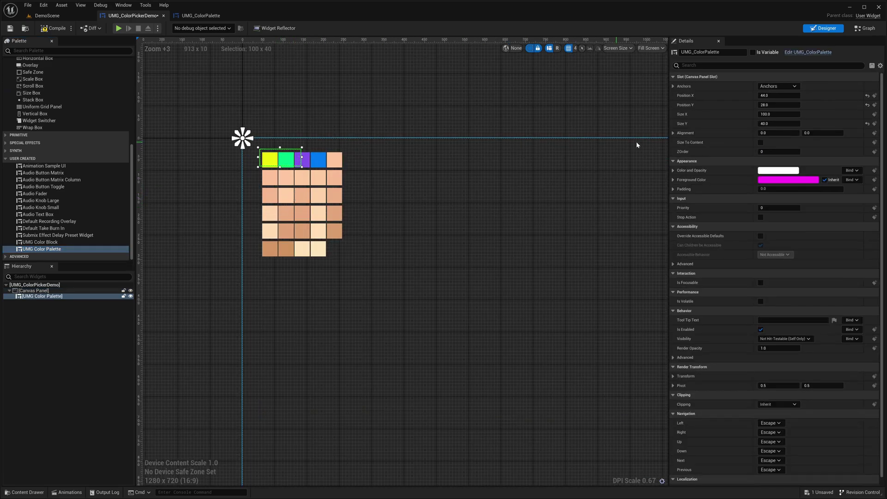
{"action": "left_click", "coordinate": [761, 142]}
{"action": "left_click_drag", "start_coordinate": [299, 211], "coordinate": [285, 206]}
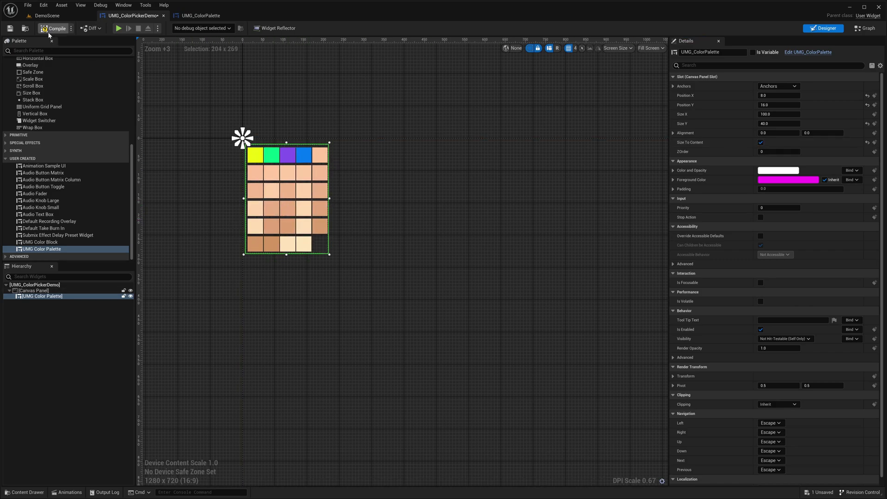
Create an Actor Blueprint named BP_ColorPickerDemo in the Blueprints folder from the DemoScene level and open it.
{"action": "left_click", "coordinate": [30, 17]}
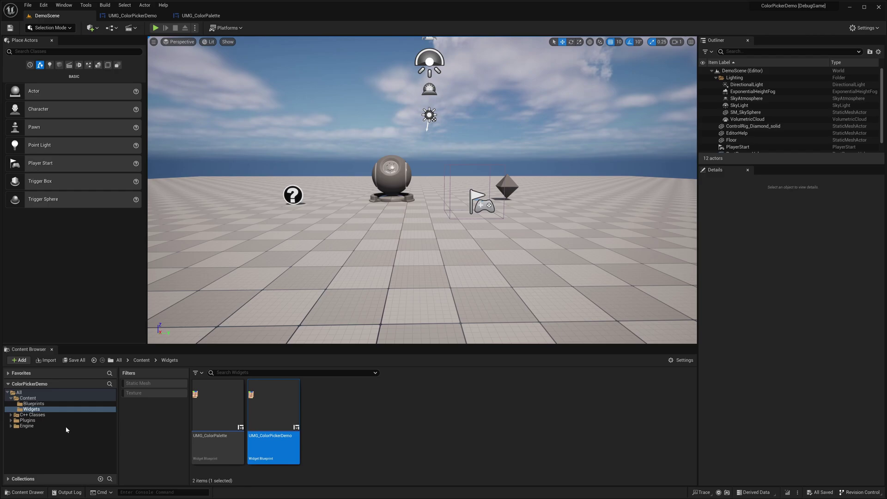
{"action": "left_click", "coordinate": [35, 403]}
{"action": "right_click", "coordinate": [278, 406]}
{"action": "left_click", "coordinate": [314, 210]}
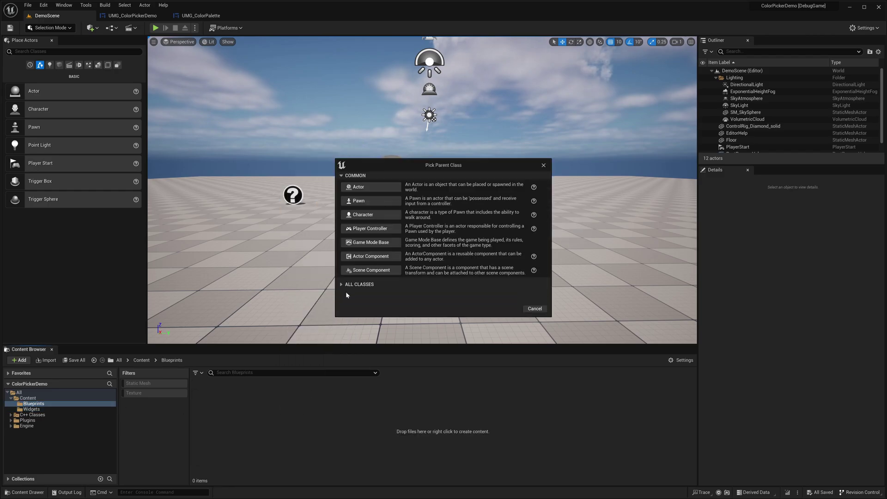
{"action": "left_click", "coordinate": [362, 187]}
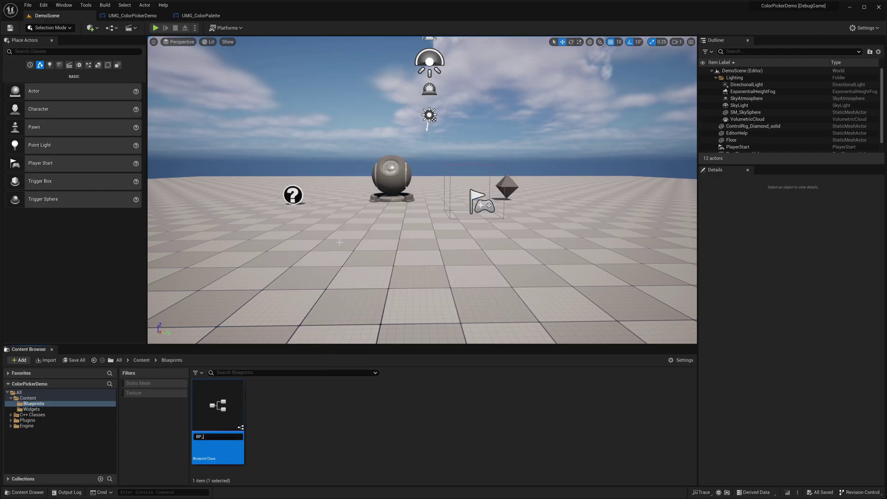
{"action": "type", "text": "BP_ColorPickerDe"}
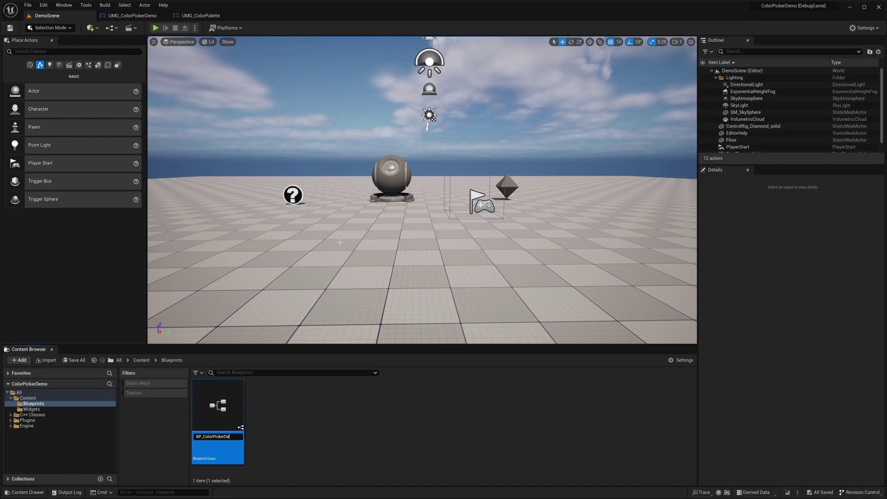
{"action": "type", "text": "mo"}
{"action": "key", "text": "Return"}
{"action": "key", "text": "Return"}
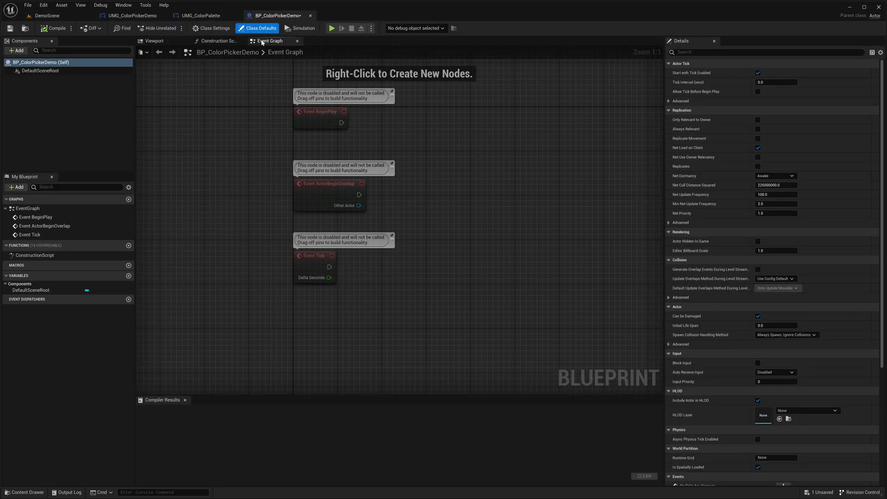
Add a Create Widget node beside Event BeginPlay and set its class to UMG_ColorPickerDemo.
{"action": "left_click", "coordinate": [245, 111]}
{"action": "right_click", "coordinate": [310, 112]}
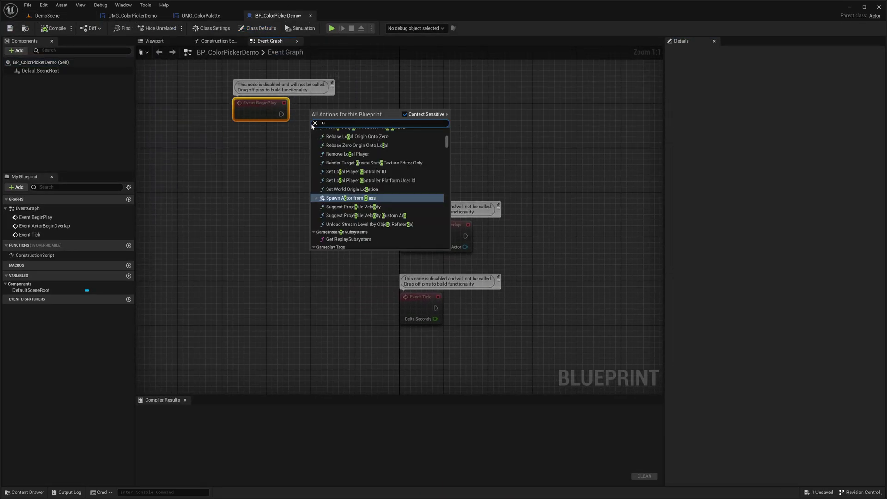
{"action": "type", "text": "create w"}
{"action": "key", "text": "Return"}
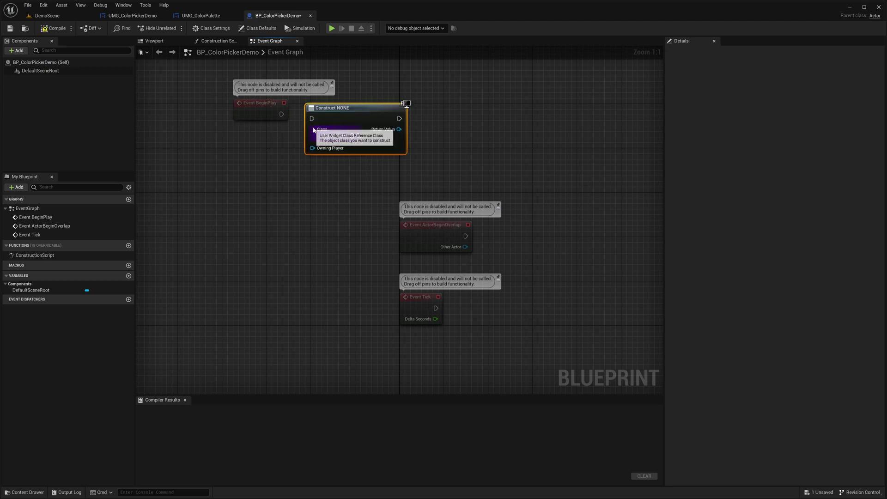
{"action": "left_click", "coordinate": [327, 139]}
{"action": "left_click", "coordinate": [363, 267]}
Connect Event BeginPlay to the Create Widget node and add an Add to Viewport node for its return value.
{"action": "right_click_drag", "start_coordinate": [362, 204], "coordinate": [289, 293]}
{"action": "left_click_drag", "start_coordinate": [208, 202], "coordinate": [276, 201]}
{"action": "left_click_drag", "start_coordinate": [342, 217], "coordinate": [435, 220]}
{"action": "type", "text": "add to"}
{"action": "left_click", "coordinate": [439, 238]}
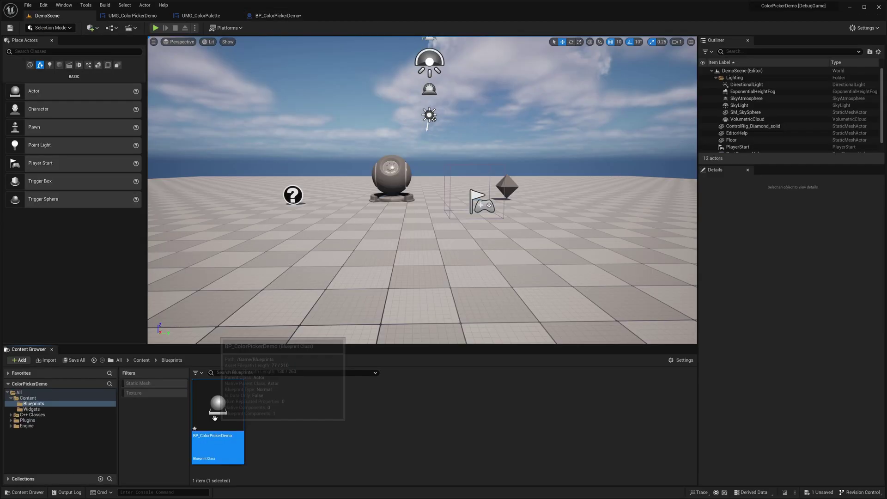
Place BP_ColorPickerDemo in the DemoScene level and play-test the palette in the viewport.
{"action": "left_click_drag", "start_coordinate": [217, 402], "coordinate": [416, 207]}
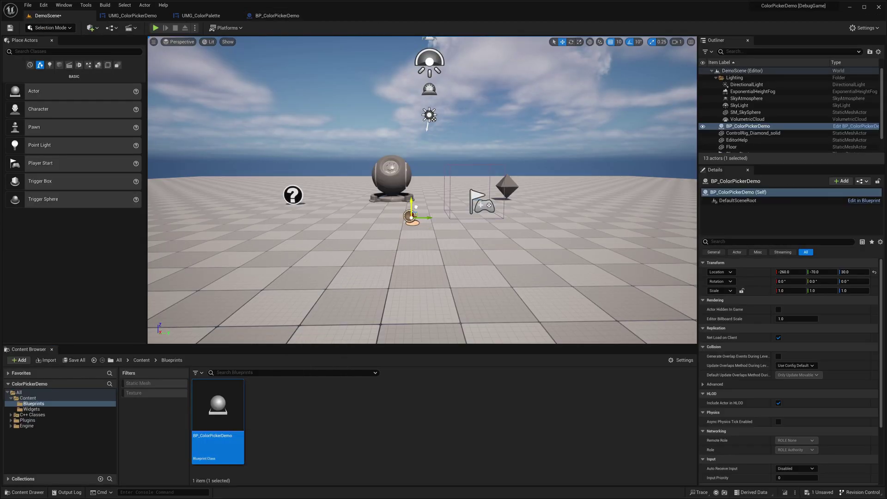
{"action": "left_click", "coordinate": [156, 28]}
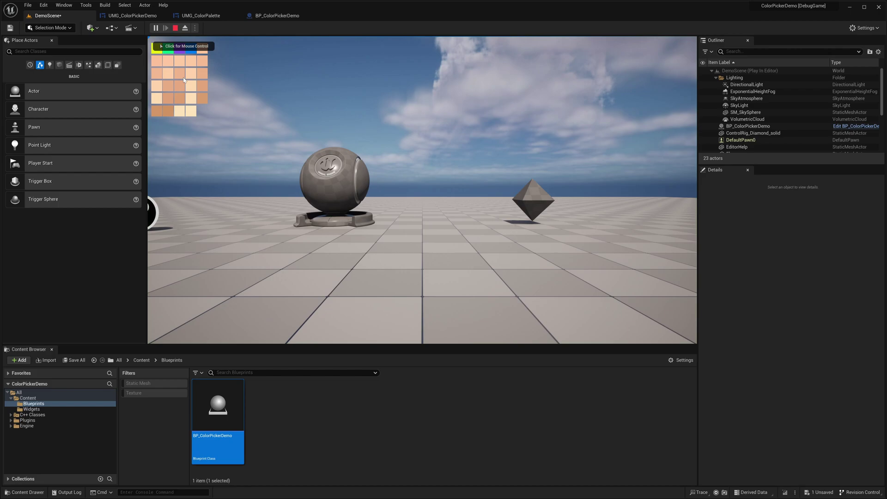
{"action": "left_click", "coordinate": [218, 101]}
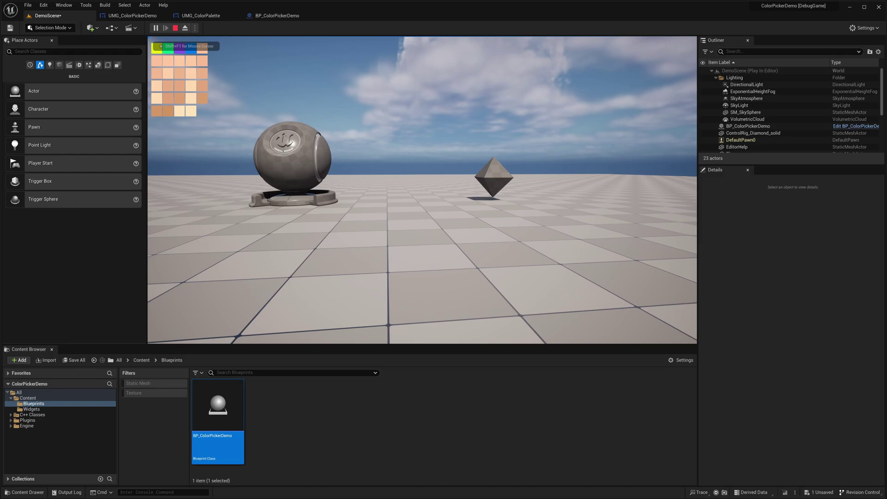
{"action": "key", "text": "Escape"}
Add a Get Player Controller node below Add to Viewport in the BP_ColorPickerDemo event graph.
{"action": "left_click", "coordinate": [277, 15]}
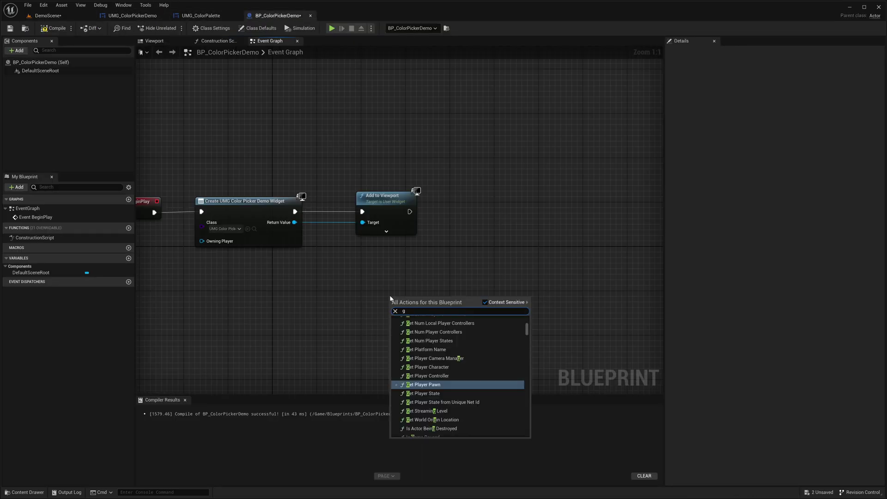
{"action": "type", "text": "et player con"}
{"action": "key", "text": "Return"}
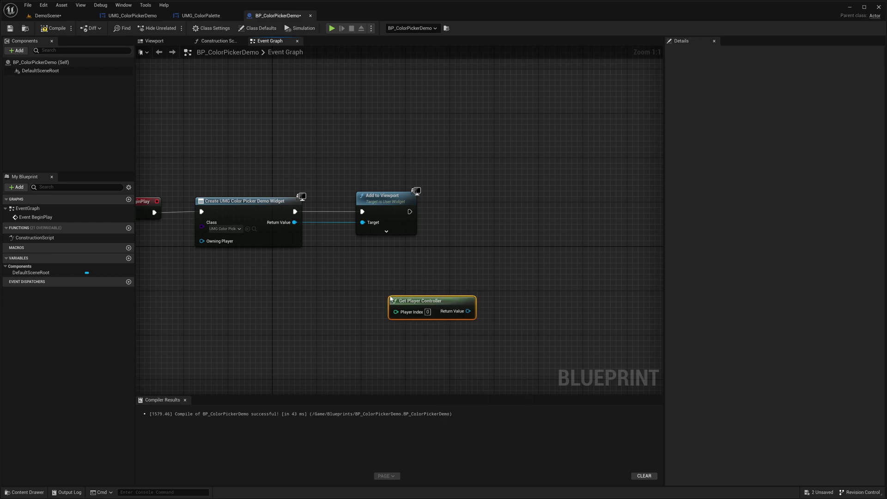
{"action": "left_click_drag", "start_coordinate": [412, 301], "coordinate": [368, 301]}
Add a Set Input Mode Game And UI node fed by the player controller.
{"action": "left_click_drag", "start_coordinate": [424, 311], "coordinate": [476, 240]}
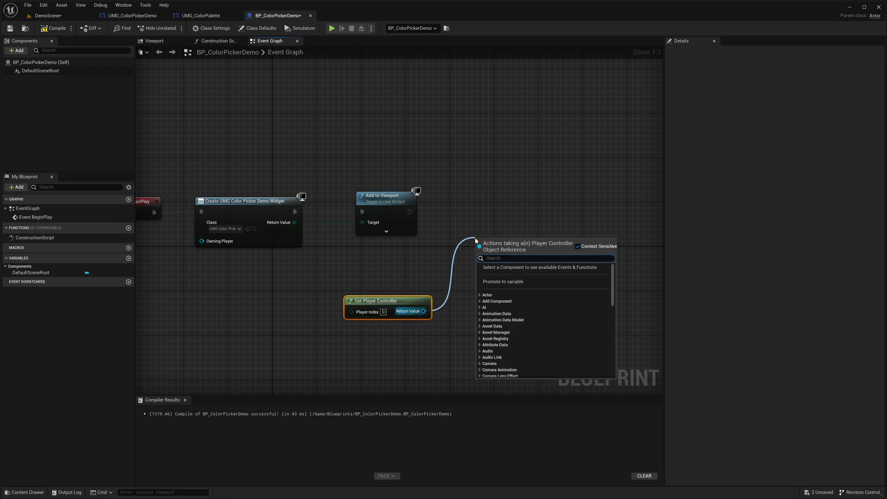
{"action": "type", "text": "set input mode ga"}
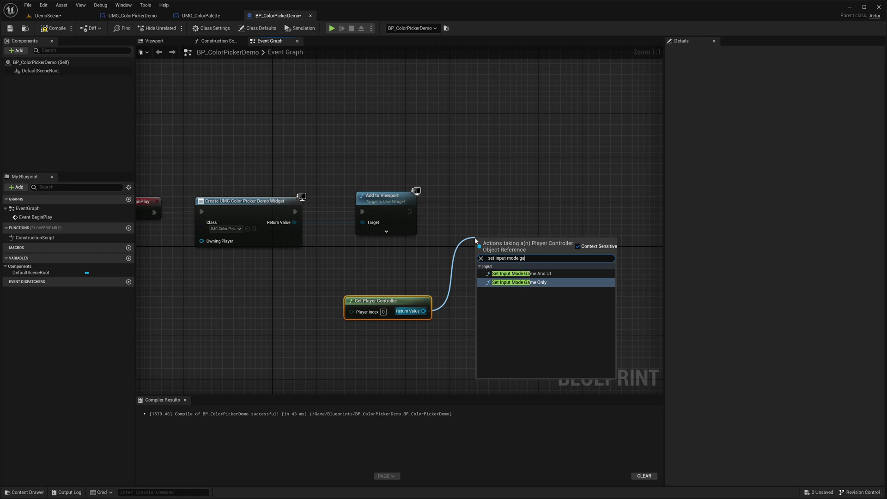
{"action": "key", "text": "Up"}
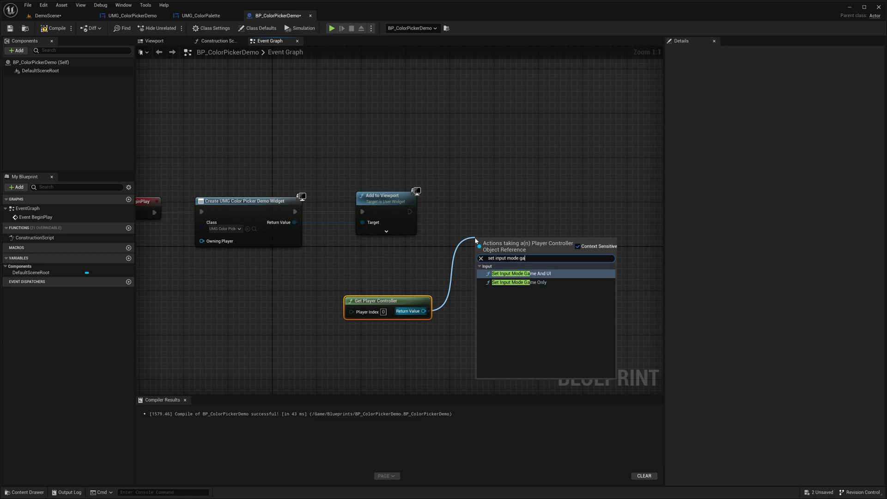
{"action": "key", "text": "Return"}
Add a Set Show Mouse Cursor node targeting the player controller and run it after Set Input Mode Game And UI.
{"action": "left_click_drag", "start_coordinate": [424, 310], "coordinate": [542, 311]}
{"action": "type", "text": "set "}
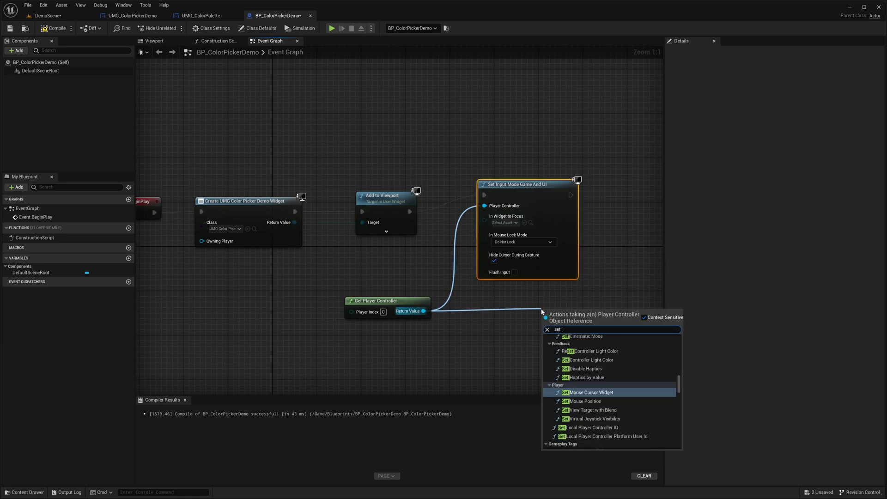
{"action": "type", "text": "show mou"}
{"action": "key", "text": "Return"}
{"action": "right_click_drag", "start_coordinate": [542, 312], "coordinate": [437, 293]}
{"action": "left_click_drag", "start_coordinate": [465, 291], "coordinate": [529, 256]}
{"action": "left_click_drag", "start_coordinate": [467, 176], "coordinate": [512, 266]}
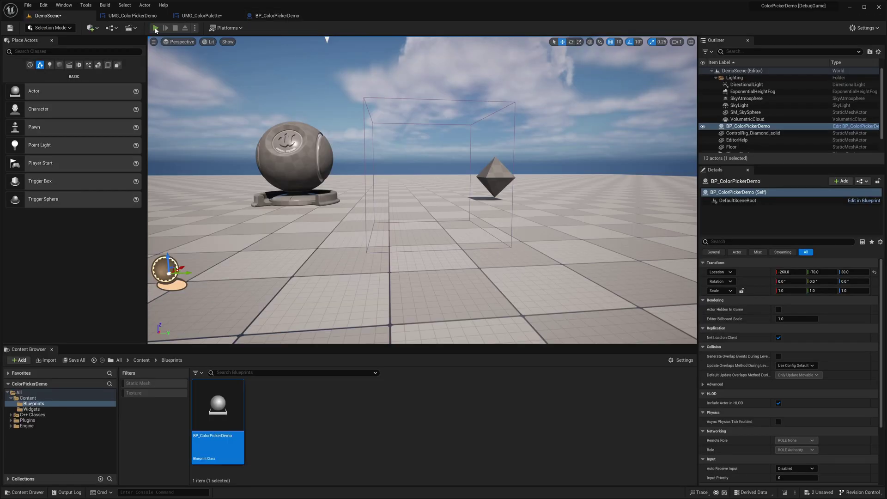
Play-test the level to check the palette's mouse interaction, and stop the session.
{"action": "left_click", "coordinate": [156, 28]}
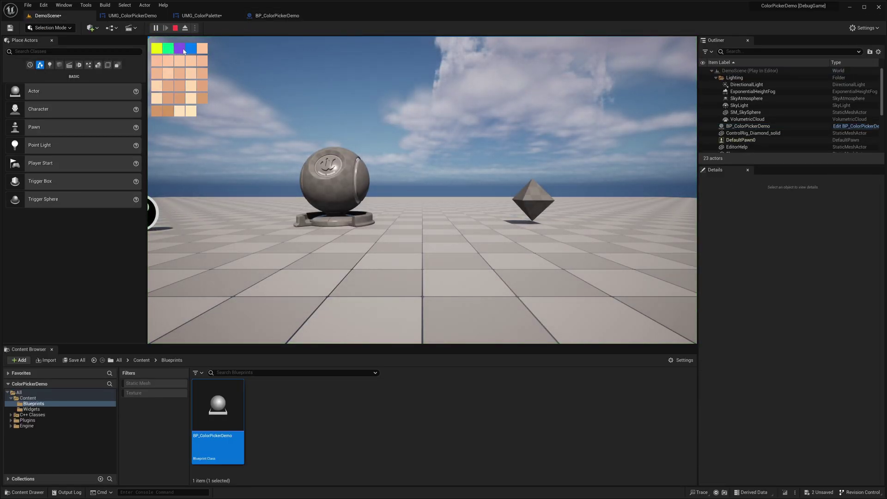
{"action": "left_click", "coordinate": [175, 28]}
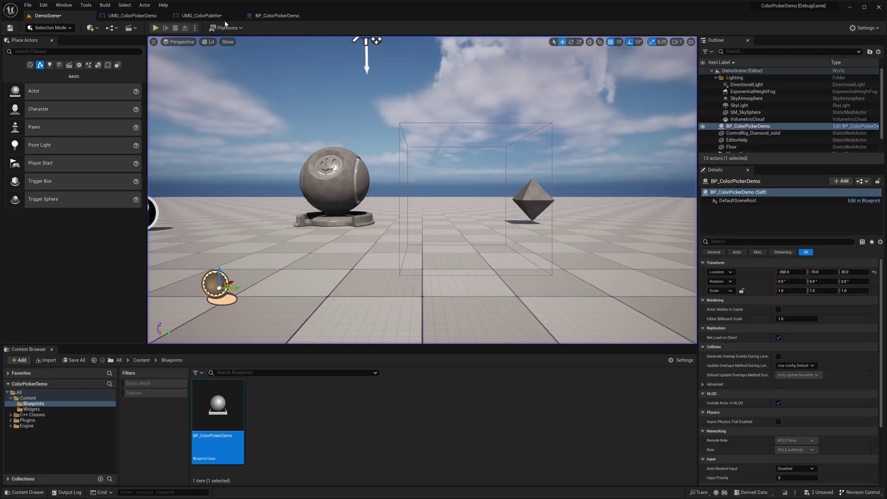
Set the selection outline color of the color palette widget in UMG_ColorPalette to blue with an alpha of 1.0.
{"action": "left_click", "coordinate": [201, 16]}
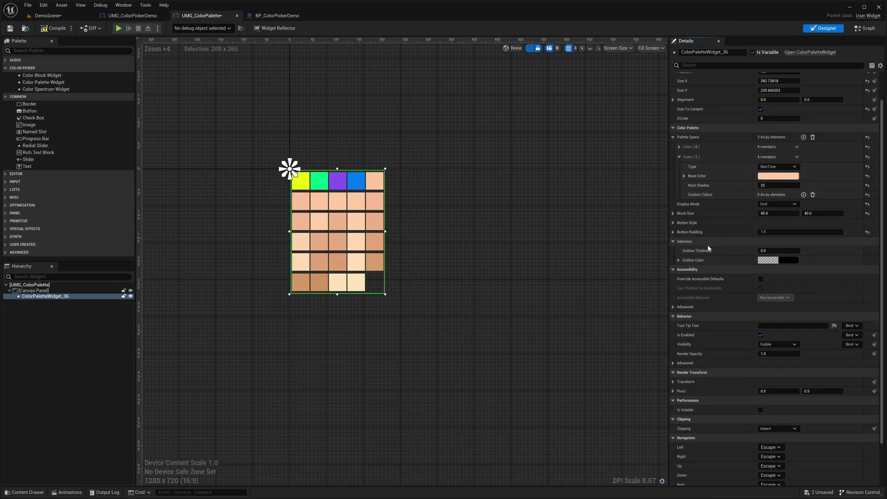
{"action": "left_click", "coordinate": [679, 260]}
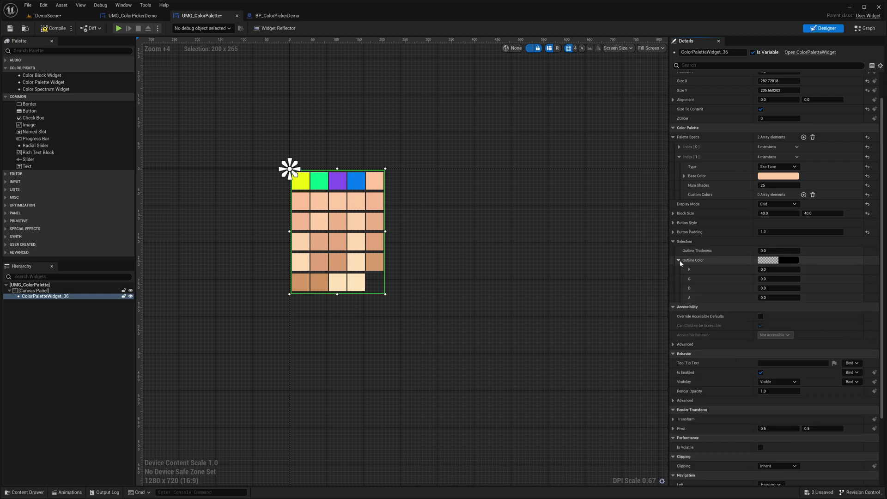
{"action": "left_click", "coordinate": [797, 262]}
{"action": "left_click_drag", "start_coordinate": [745, 305], "coordinate": [745, 287]}
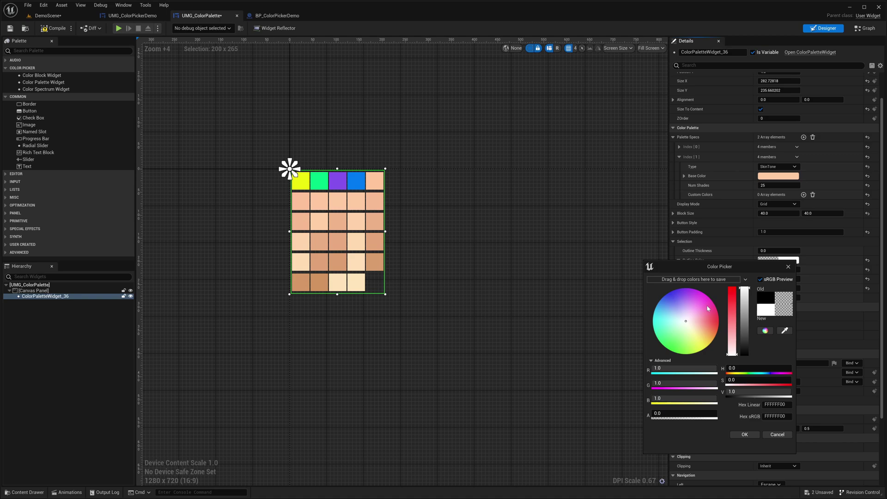
{"action": "left_click_drag", "start_coordinate": [675, 302], "coordinate": [669, 292]}
{"action": "left_click", "coordinate": [743, 435]}
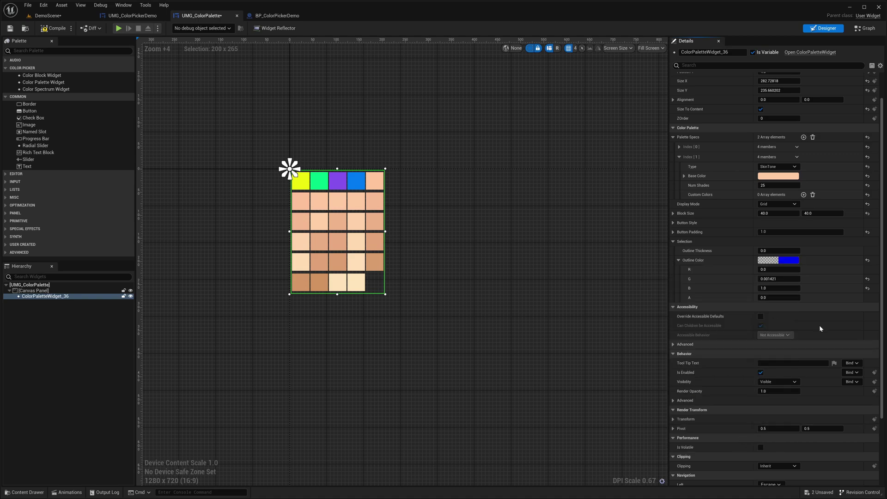
{"action": "left_click", "coordinate": [778, 298]}
Try a selection outline thickness of 1 on the color palette widget, and set it to 2.
{"action": "left_click", "coordinate": [779, 251]}
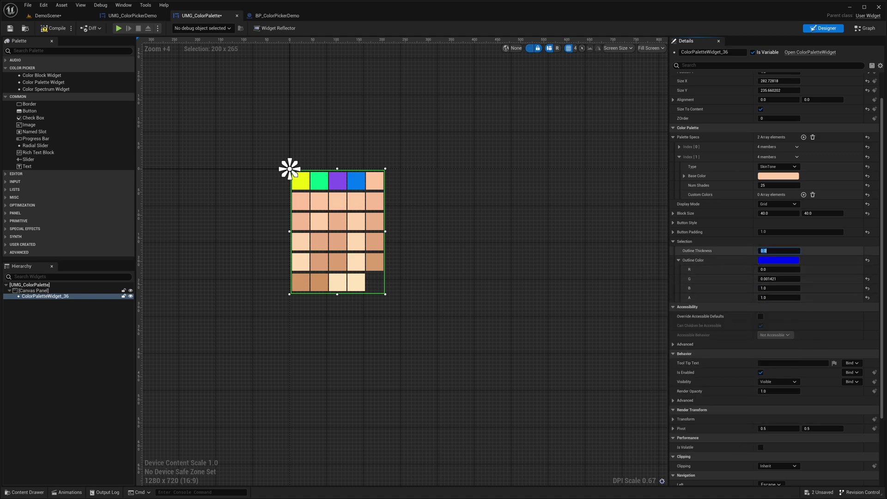
{"action": "type", "text": "1"}
{"action": "key", "text": "Return"}
{"action": "type", "text": "2"}
{"action": "key", "text": "Return"}
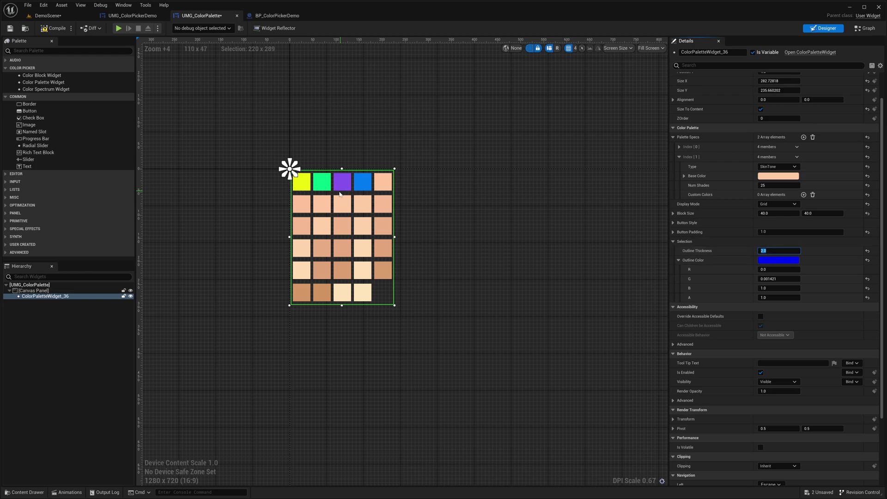
{"action": "scroll", "coordinate": [279, 188], "scroll_direction": "up", "scroll_amount": 6}
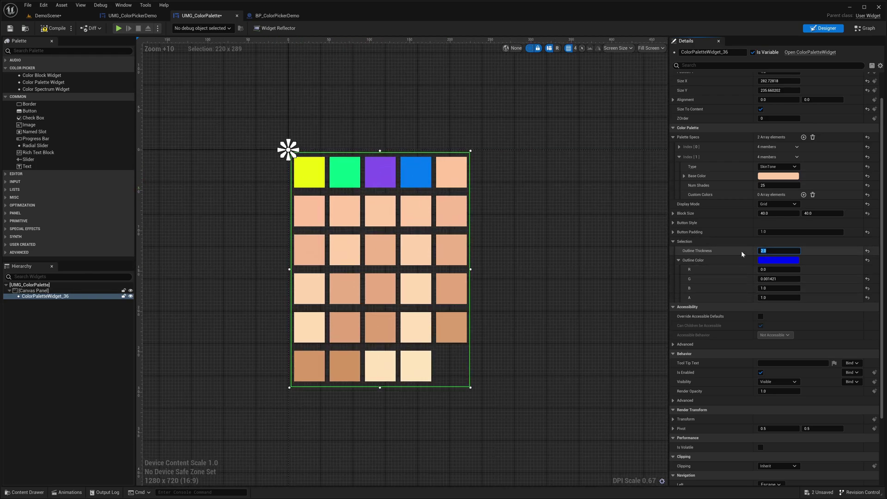
Try selection outline thicknesses of 1 and 0 on the color palette widget, and play-test the level.
{"action": "type", "text": "1"}
{"action": "key", "text": "Return"}
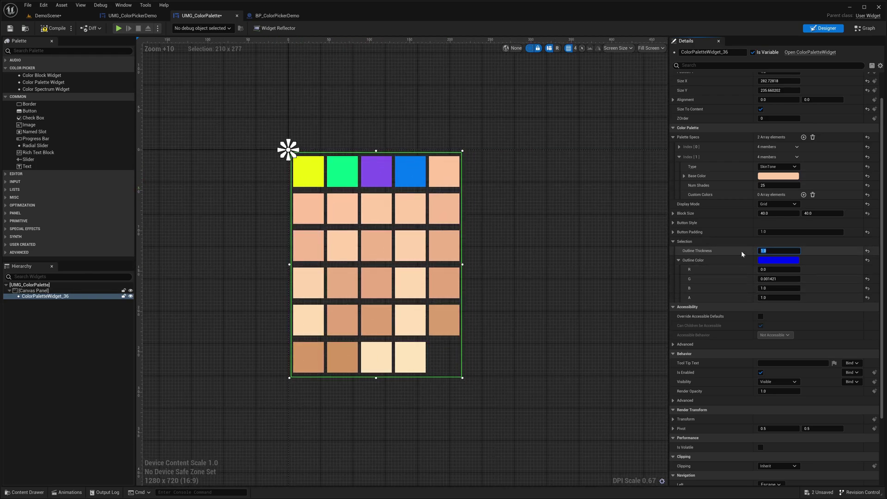
{"action": "type", "text": "0"}
{"action": "key", "text": "Return"}
{"action": "type", "text": "1"}
{"action": "key", "text": "Return"}
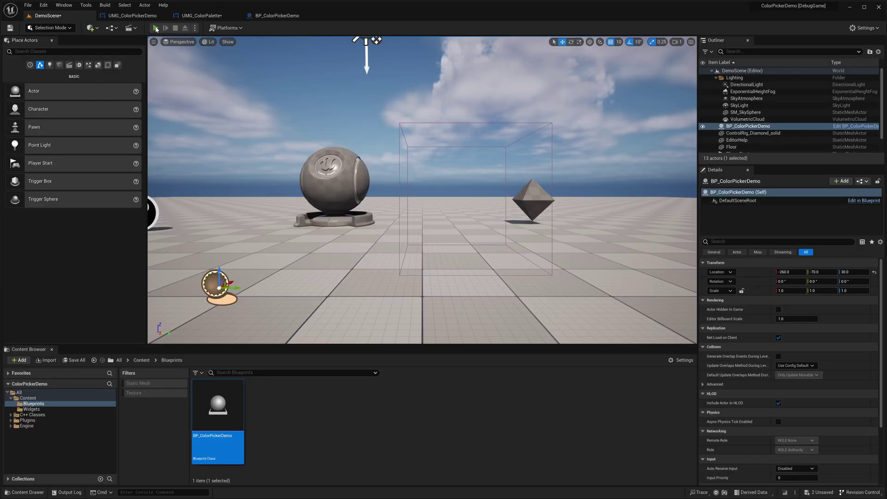
{"action": "left_click", "coordinate": [156, 28]}
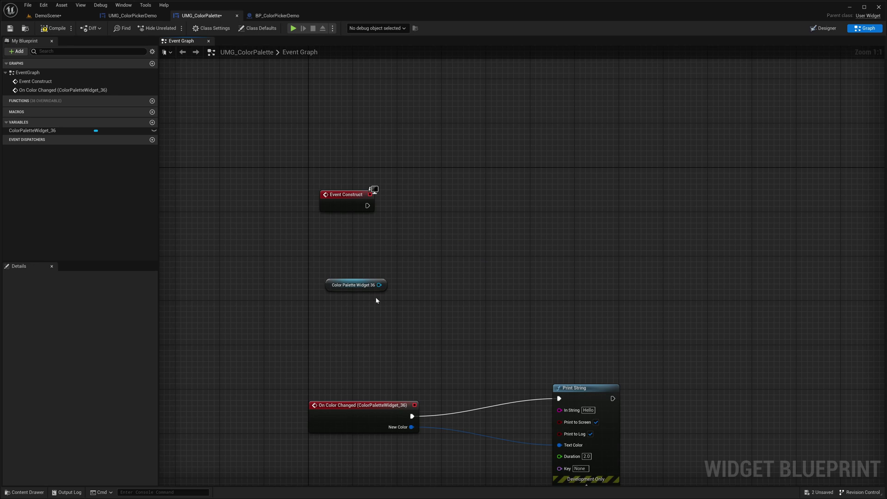
Add a Select Color node targeting the color palette widget and run it from Event Construct.
{"action": "left_click_drag", "start_coordinate": [379, 286], "coordinate": [475, 220]}
{"action": "type", "text": "sel"}
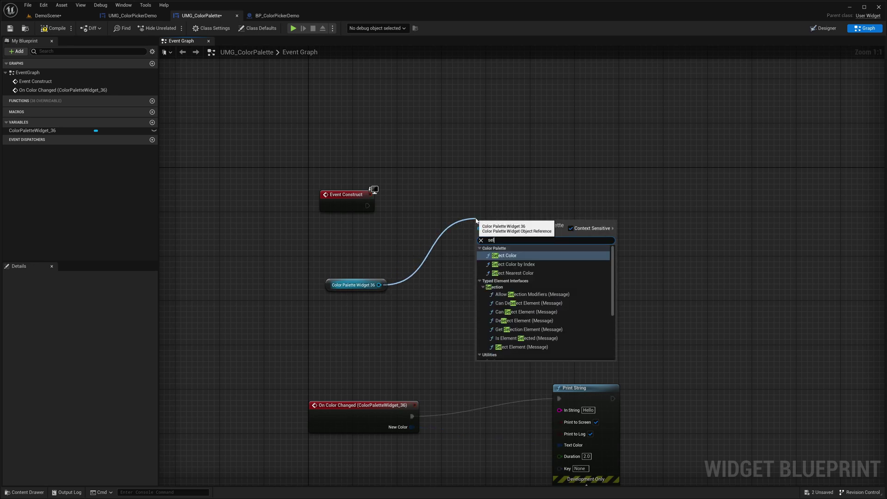
{"action": "type", "text": "ect co"}
{"action": "key", "text": "Return"}
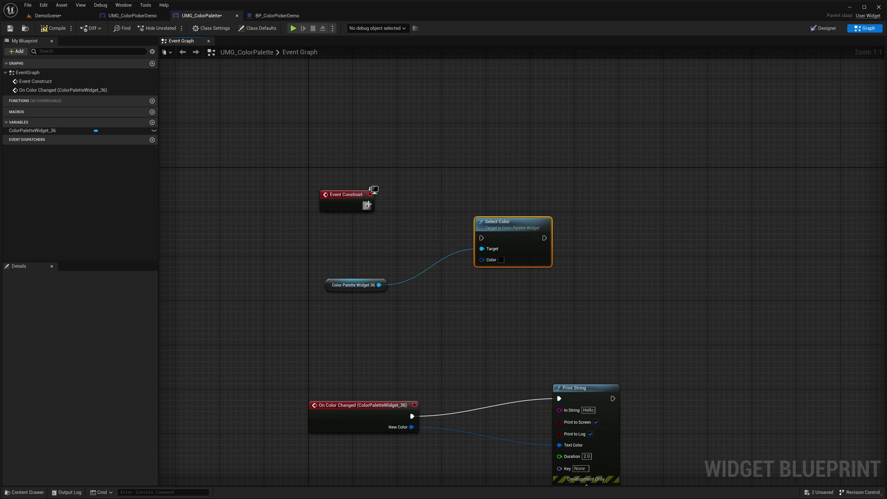
{"action": "left_click_drag", "start_coordinate": [368, 205], "coordinate": [531, 202]}
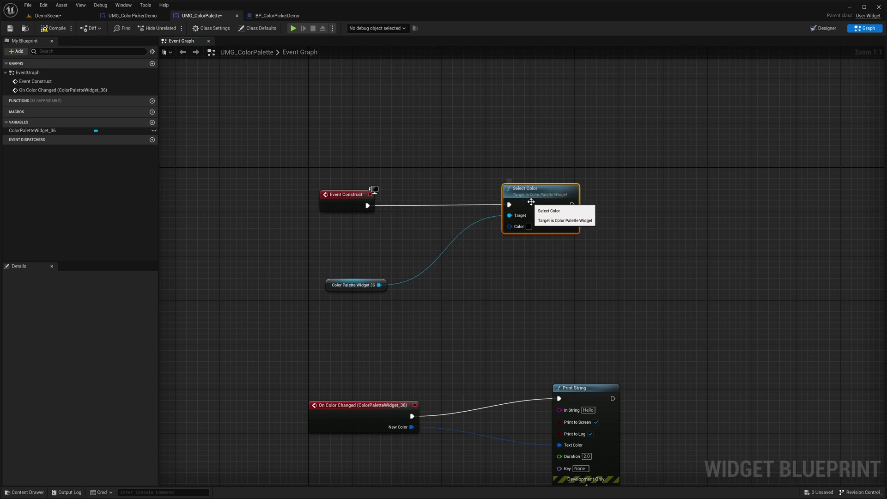
Look up the palette's green custom color values and set the Select Color node's color to match, with G at 1.0.
{"action": "left_click", "coordinate": [823, 29]}
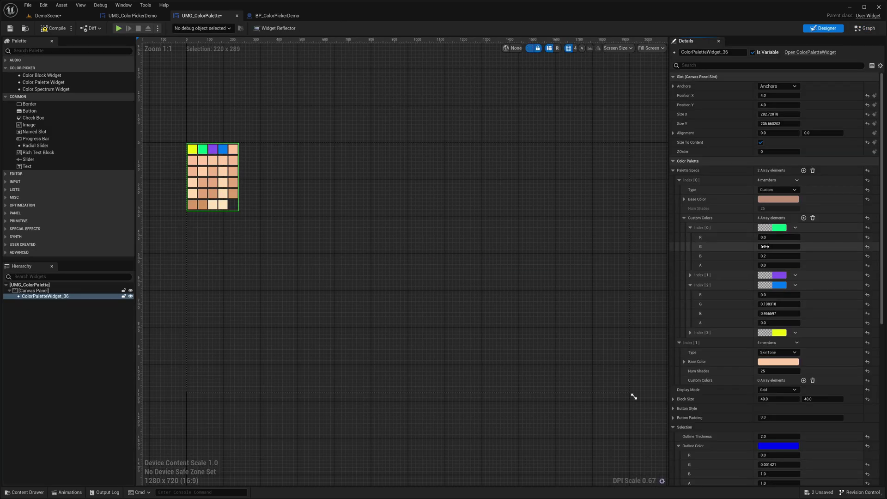
{"action": "left_click", "coordinate": [865, 28]}
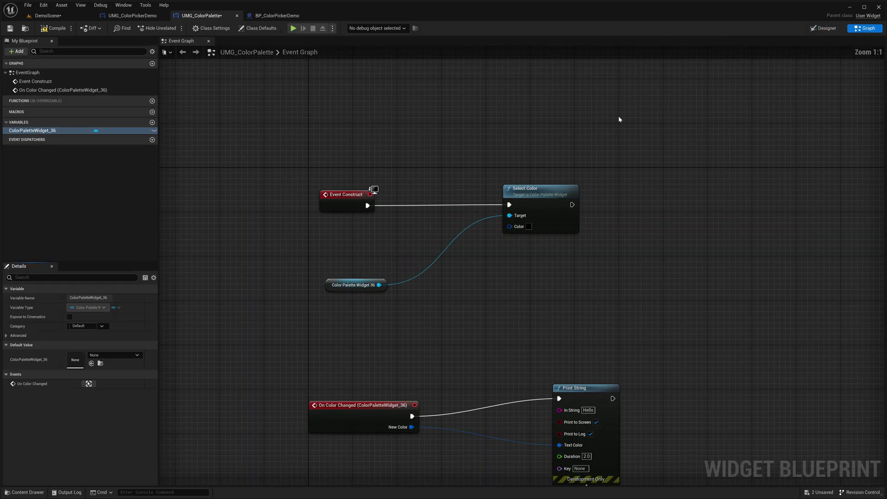
{"action": "left_click", "coordinate": [529, 227]}
{"action": "type", "text": "1"}
{"action": "left_click", "coordinate": [545, 363]}
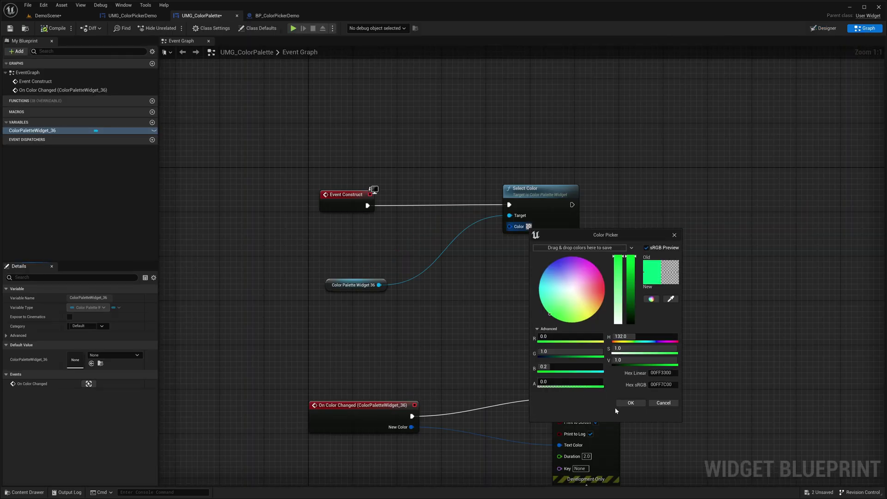
{"action": "left_click", "coordinate": [631, 402]}
{"action": "left_click", "coordinate": [631, 403]}
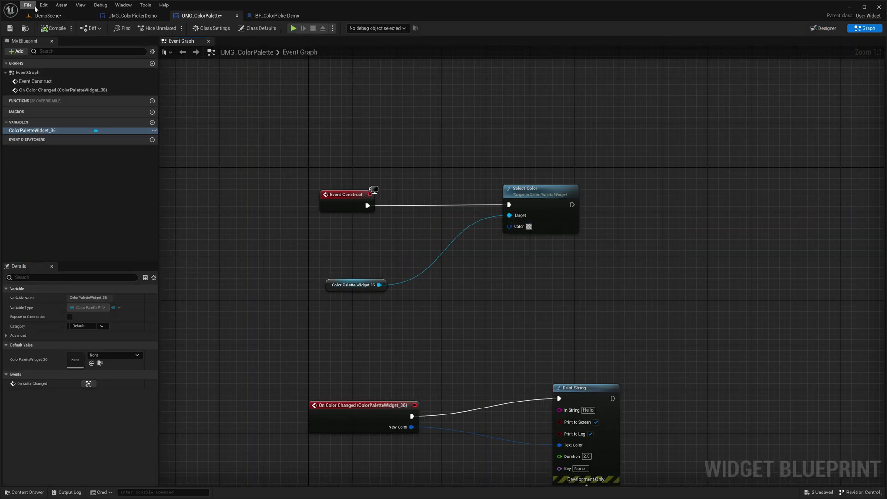
Play-test the level to check which palette color is selected at start, and stop the session.
{"action": "left_click", "coordinate": [48, 15]}
{"action": "left_click", "coordinate": [156, 28]}
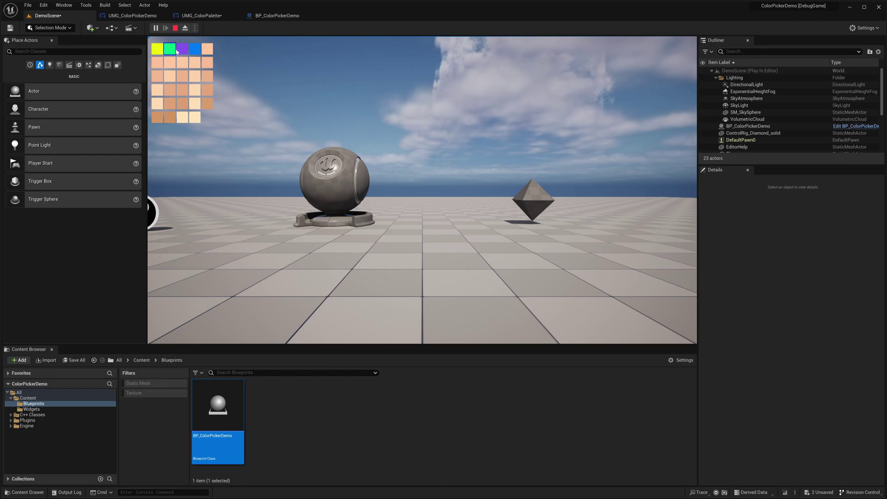
{"action": "left_click", "coordinate": [175, 28]}
Replace the Select Color node in UMG_ColorPalette with Select Nearest Color targeting the palette widget, run from Event Construct.
{"action": "left_click", "coordinate": [202, 15]}
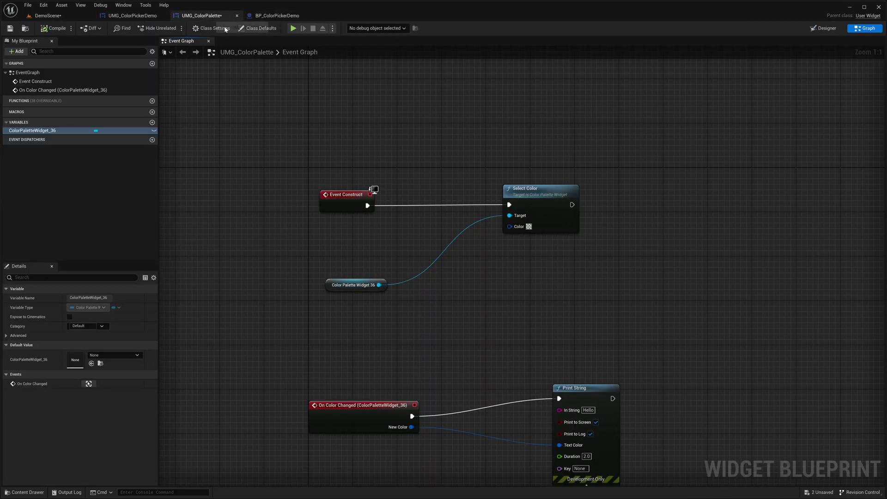
{"action": "left_click", "coordinate": [504, 224]}
{"action": "key", "text": "Delete"}
{"action": "left_click_drag", "start_coordinate": [378, 284], "coordinate": [523, 205]}
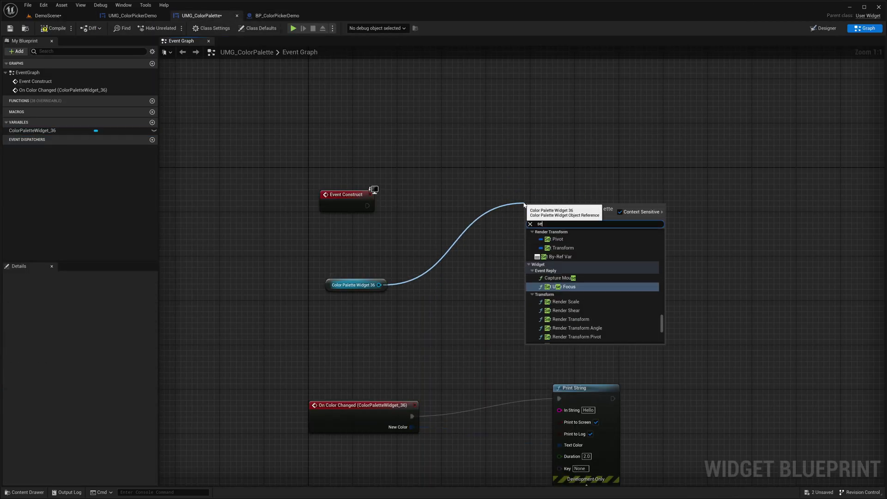
{"action": "type", "text": "select n ear"}
{"action": "key", "text": "Return"}
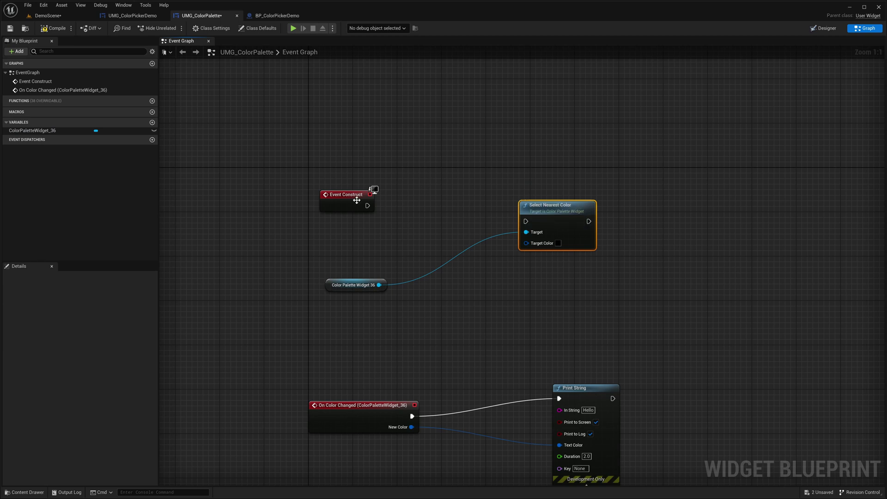
{"action": "left_click_drag", "start_coordinate": [367, 205], "coordinate": [526, 221]}
Set the Select Nearest Color node's target color to a blue shade and play-test which palette block it selects.
{"action": "left_click", "coordinate": [563, 226]}
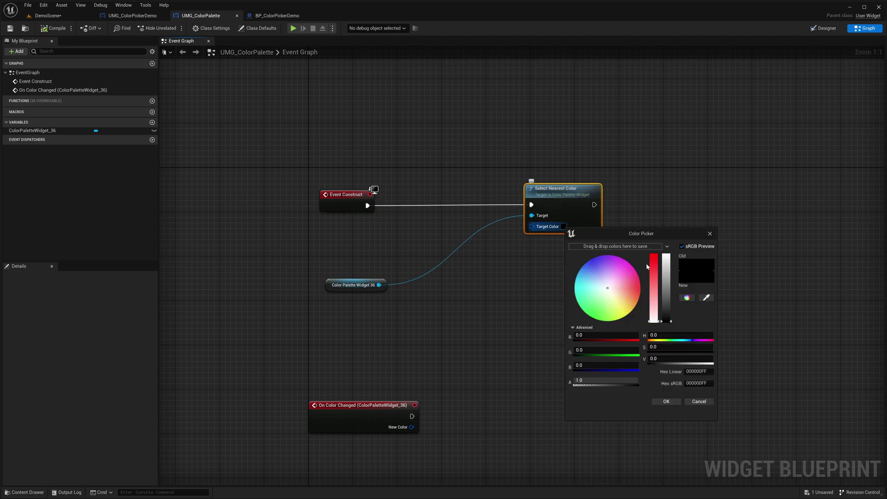
{"action": "left_click", "coordinate": [597, 268]}
{"action": "left_click", "coordinate": [667, 401]}
{"action": "left_click", "coordinate": [48, 15]}
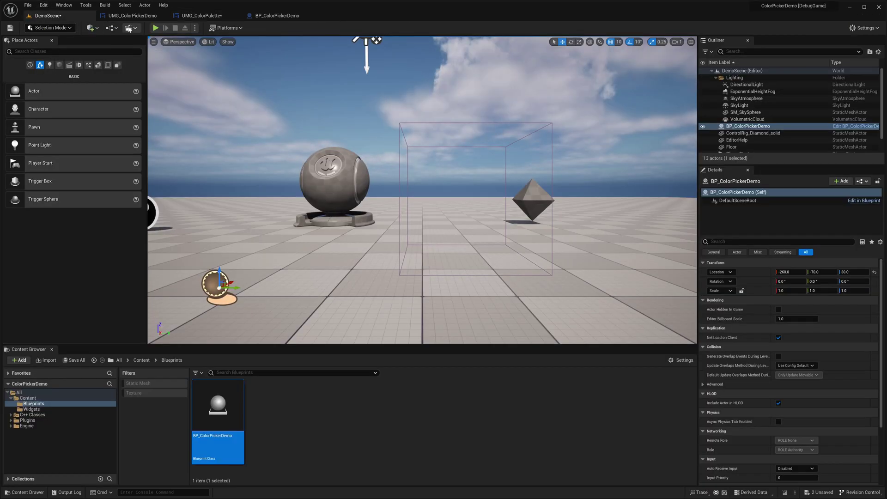
{"action": "left_click", "coordinate": [155, 28]}
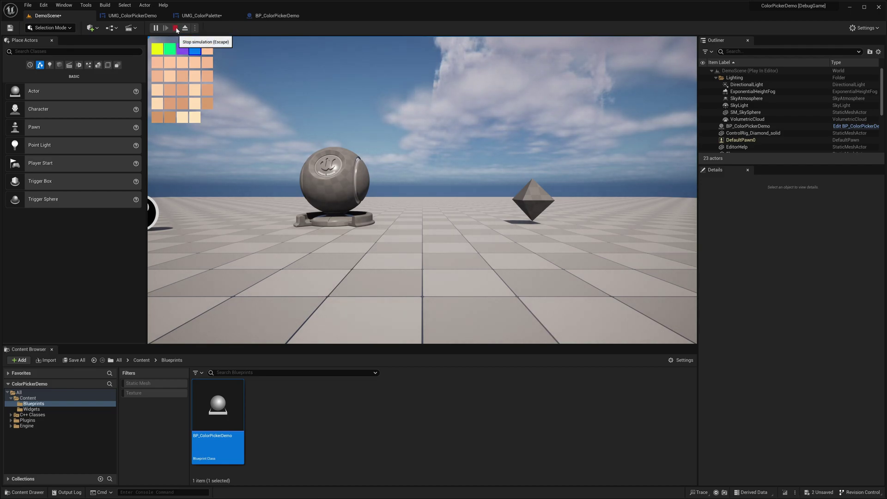
{"action": "left_click", "coordinate": [175, 28]}
Try a different target color on the Select Nearest Color node and play-test the level to check the selection.
{"action": "left_click", "coordinate": [201, 15]}
{"action": "left_click", "coordinate": [564, 226]}
{"action": "left_click_drag", "start_coordinate": [619, 292], "coordinate": [626, 300]}
{"action": "left_click", "coordinate": [664, 400]}
{"action": "left_click", "coordinate": [42, 17]}
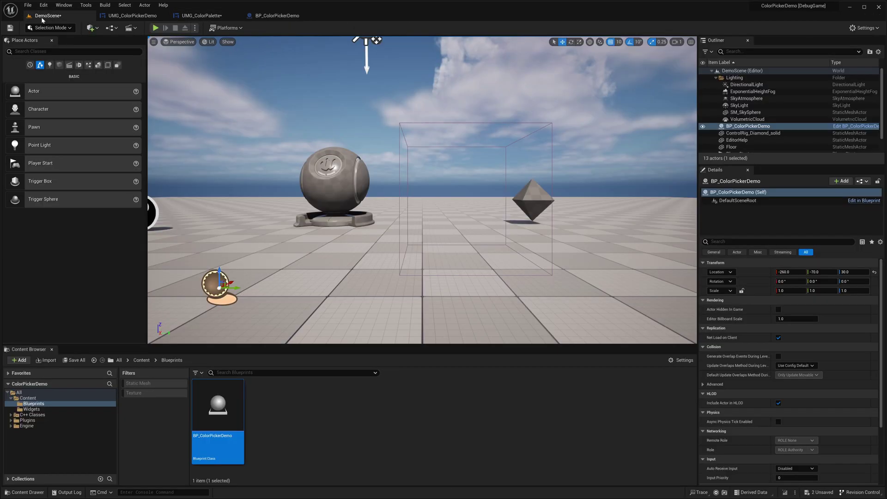
{"action": "left_click", "coordinate": [156, 28]}
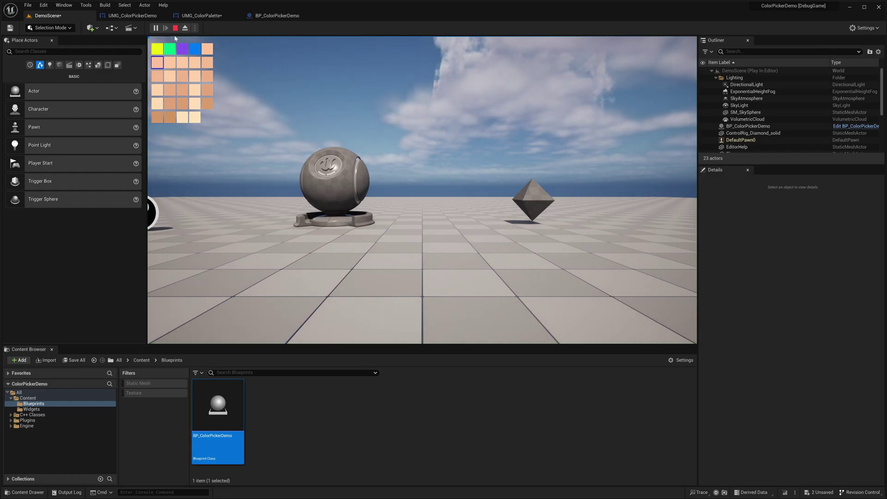
{"action": "left_click", "coordinate": [175, 27]}
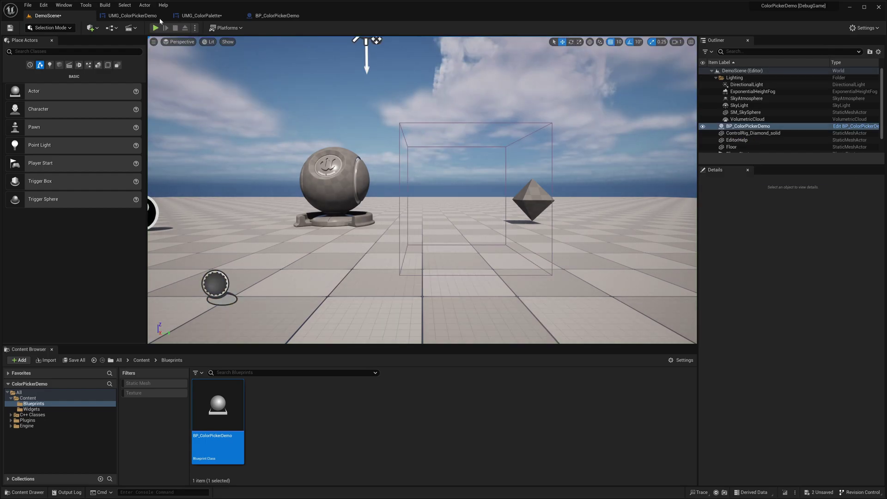
Replace the Select Nearest Color node in UMG_ColorPalette with Select Color by Index targeting the palette widget.
{"action": "left_click", "coordinate": [208, 16]}
{"action": "left_click", "coordinate": [591, 194]}
{"action": "key", "text": "Delete"}
{"action": "left_click_drag", "start_coordinate": [379, 284], "coordinate": [463, 224]}
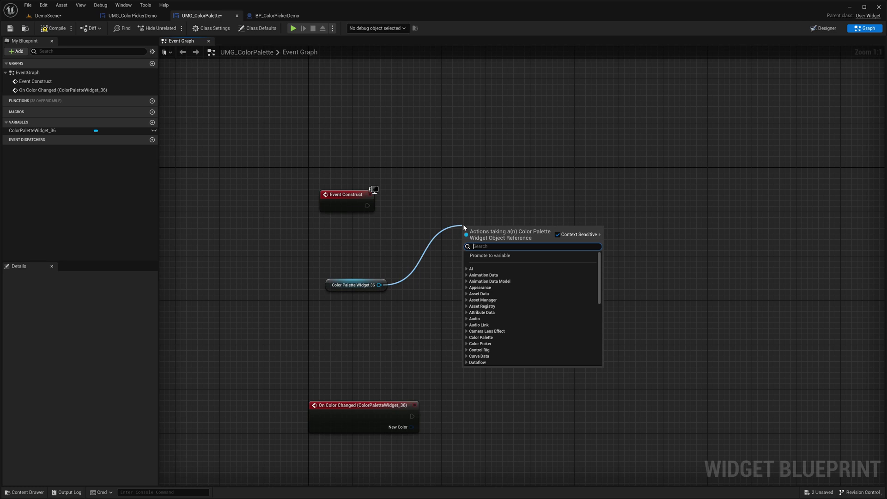
{"action": "type", "text": "select color"}
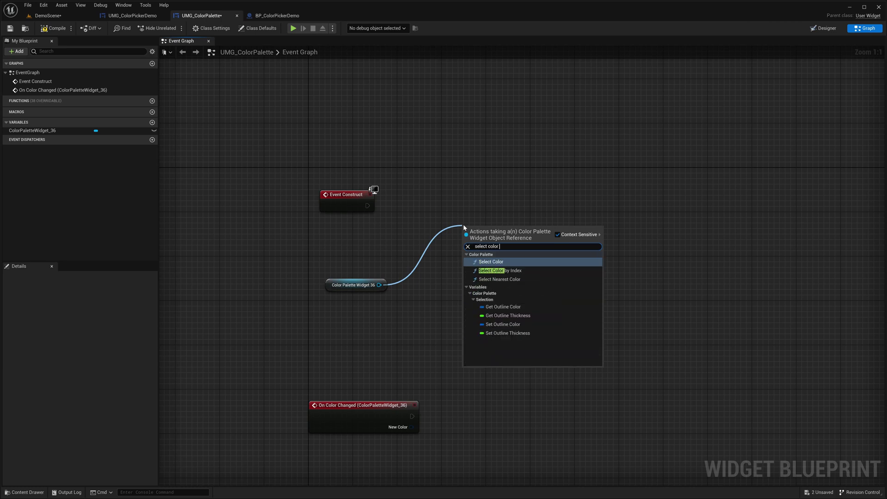
{"action": "type", "text": " b"}
{"action": "key", "text": "Return"}
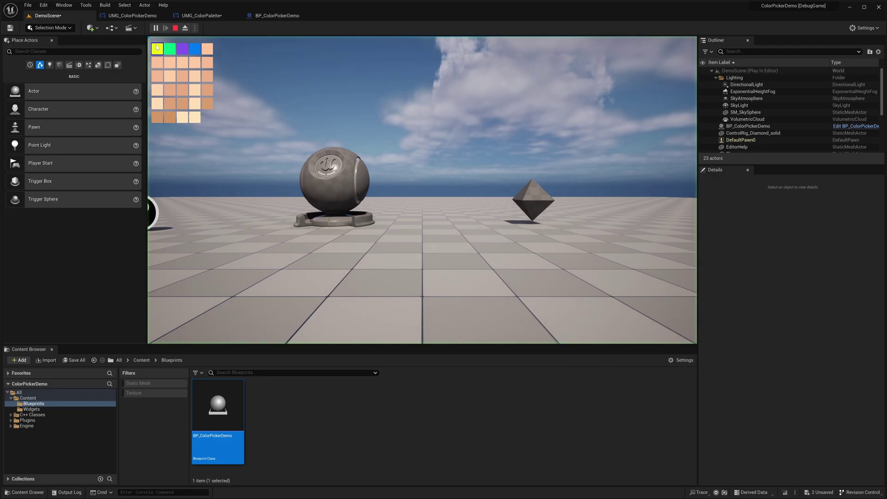
Stop the play session, enter a different index on the Select Color by Index node, and play-test the selection again.
{"action": "left_click", "coordinate": [175, 28]}
{"action": "left_click", "coordinate": [201, 15]}
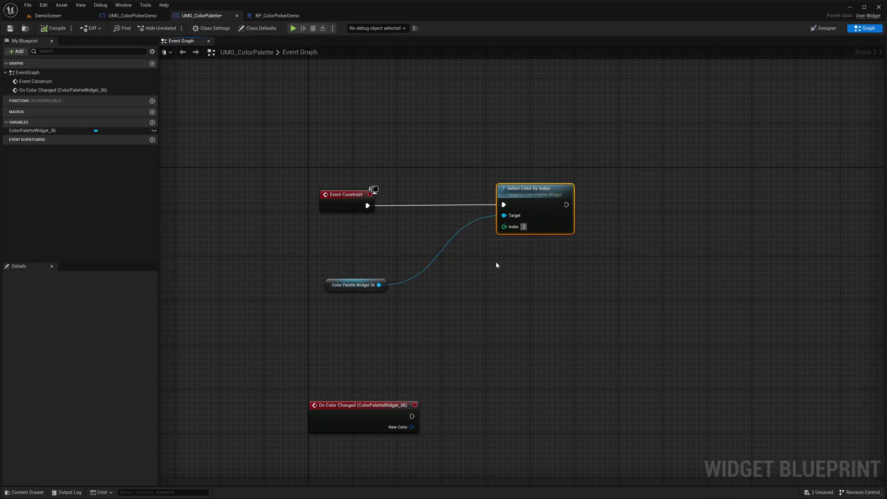
{"action": "left_click", "coordinate": [46, 15]}
{"action": "left_click", "coordinate": [157, 28]}
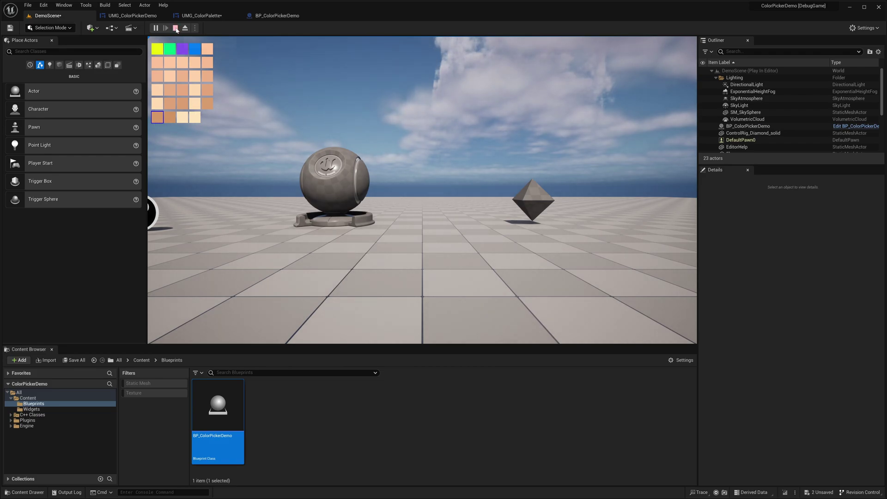
{"action": "left_click", "coordinate": [175, 28]}
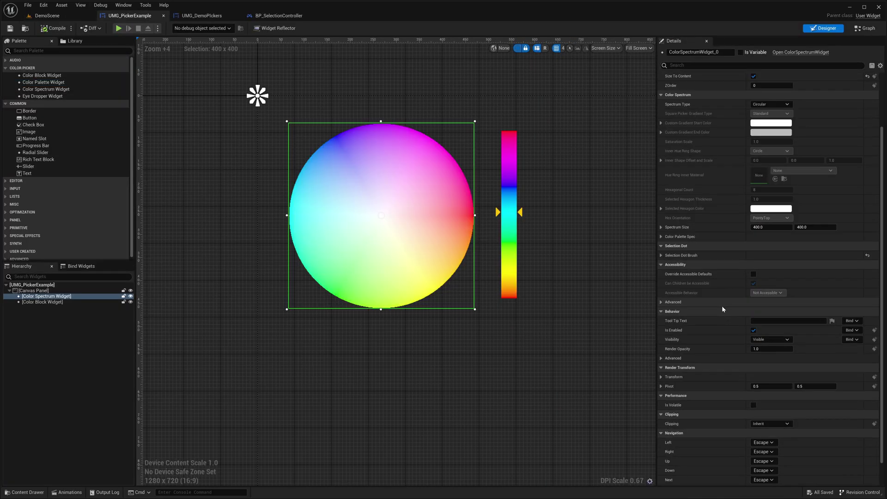
{"action": "left_click_drag", "start_coordinate": [757, 274], "coordinate": [759, 275]}
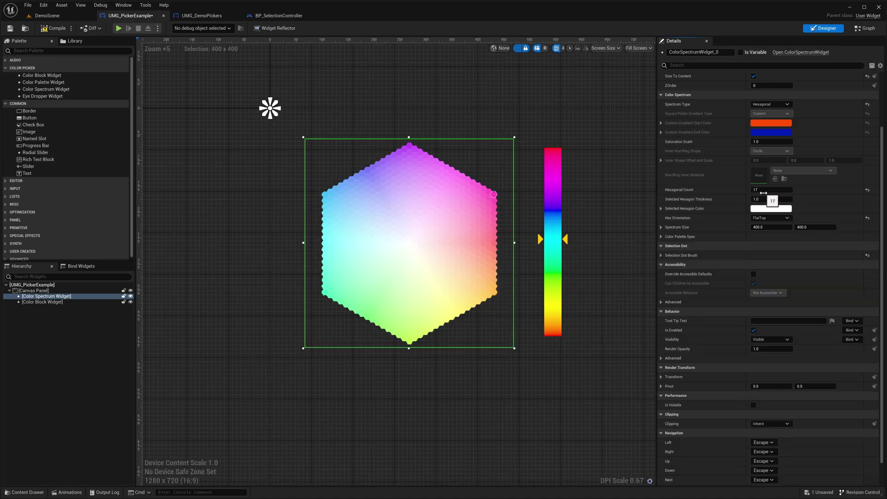
{"action": "left_click_drag", "start_coordinate": [781, 192], "coordinate": [783, 192]}
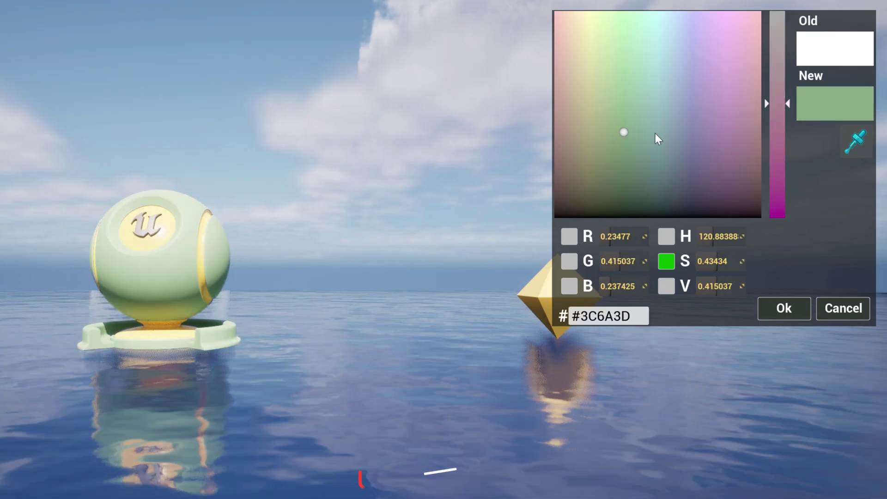
{"action": "left_click_drag", "start_coordinate": [778, 100], "coordinate": [778, 205]}
{"action": "left_click_drag", "start_coordinate": [670, 177], "coordinate": [639, 165]}
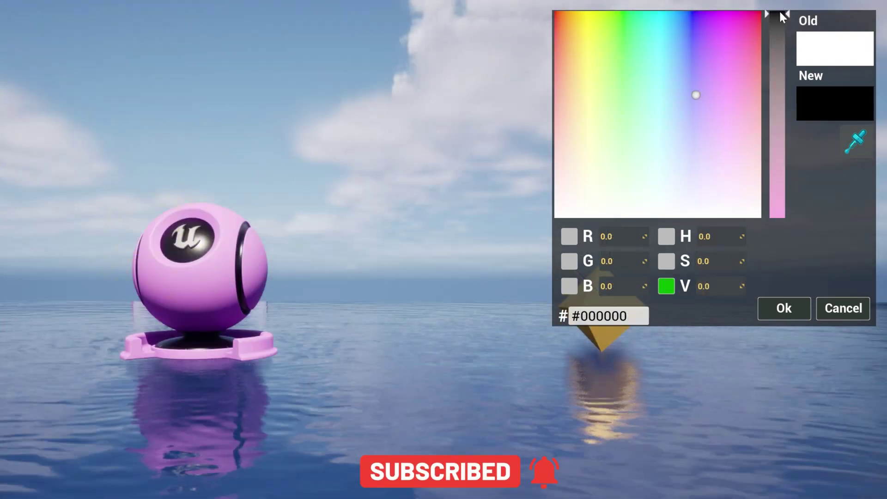